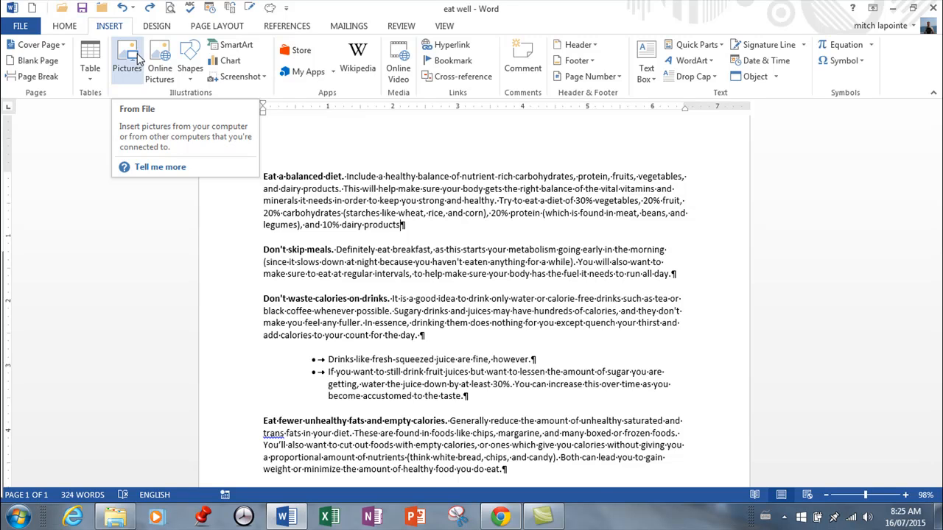
# Insert the Healthy-Food2 picture from the exercise 16 folder at the end of the "Eat a balanced diet" paragraph
pyautogui.click(130, 58)
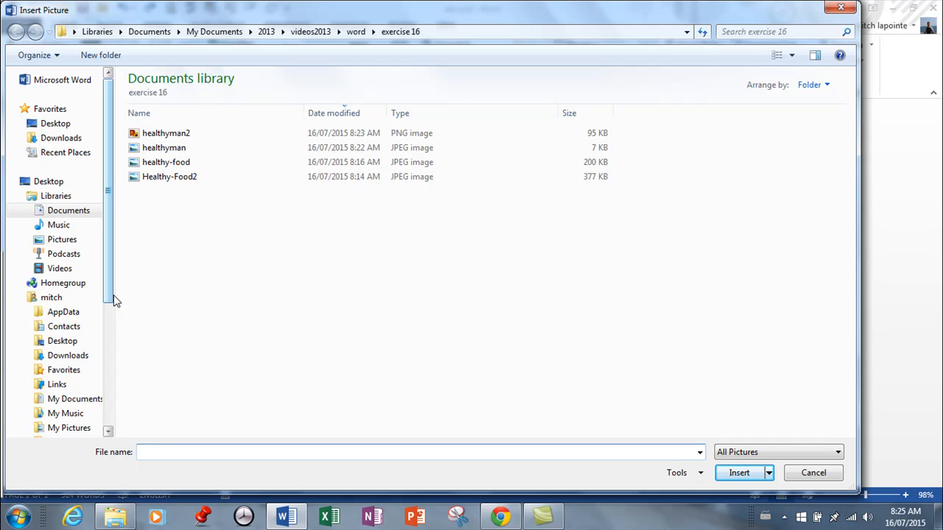
pyautogui.click(136, 177)
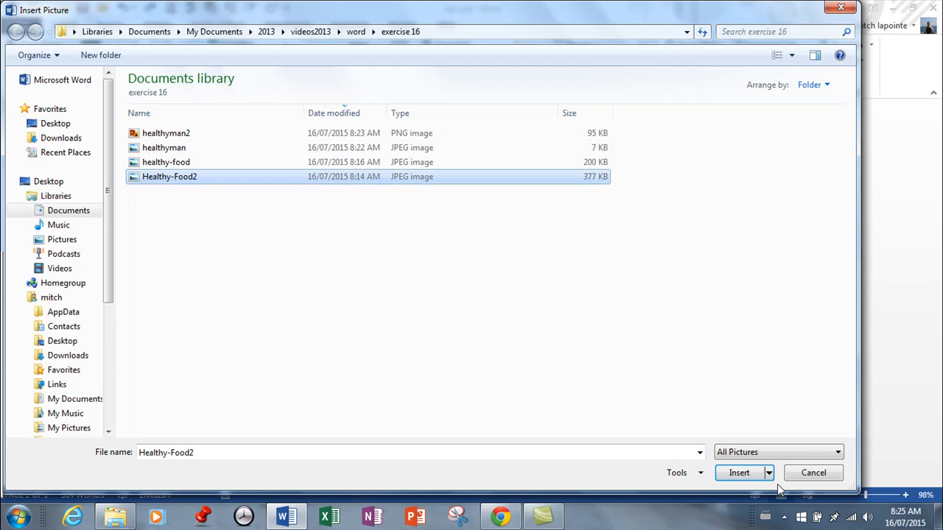
pyautogui.click(741, 473)
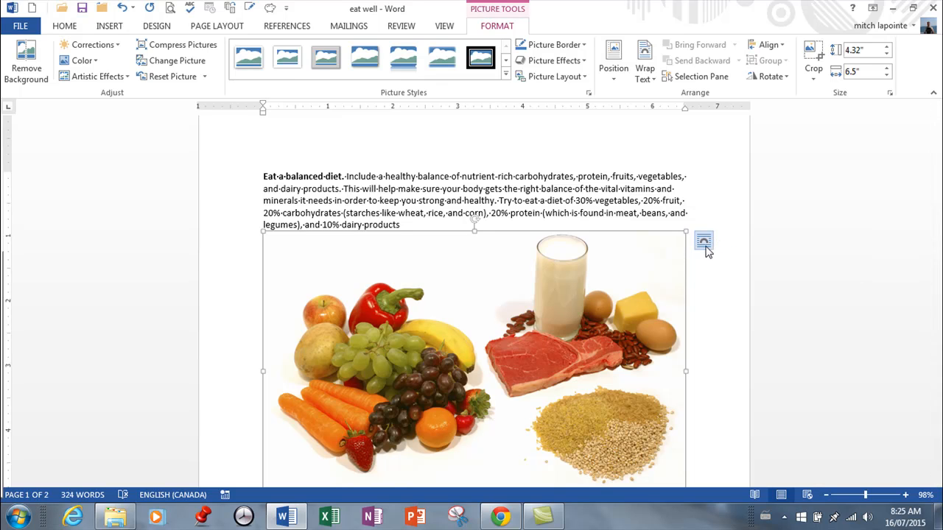
# Delete the inserted food picture from the document
pyautogui.scroll(-2, 700, 250)
pyautogui.scroll(-1, 701, 252)
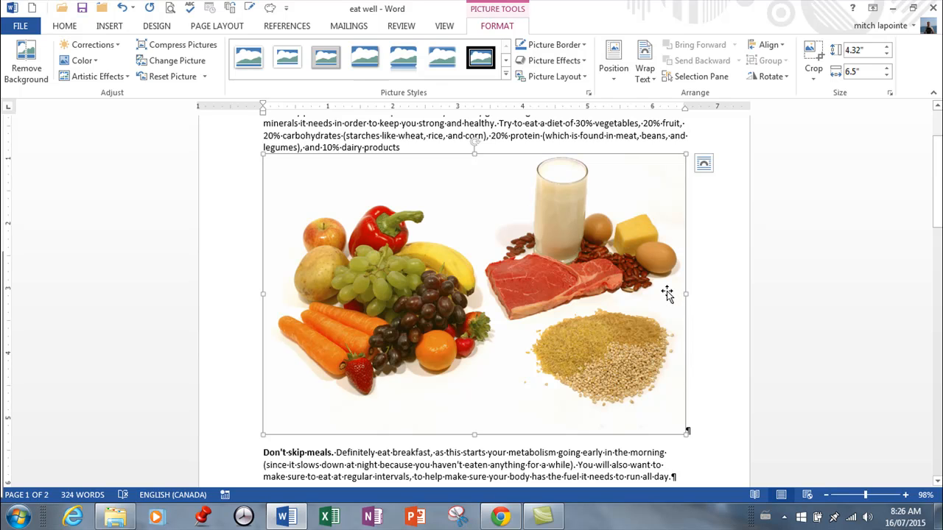
pyautogui.press('Delete')
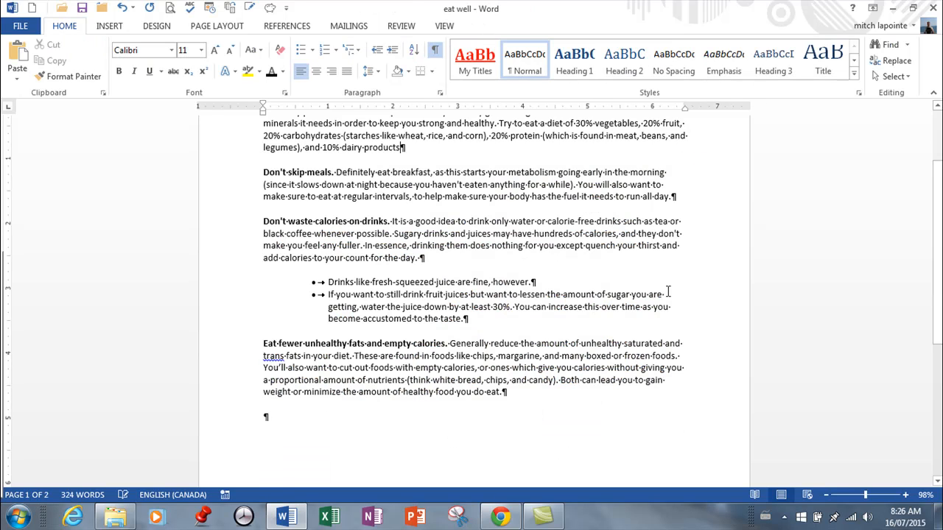
# Insert the healthyman2 picture from the exercise 16 folder at the end of the "Eat a balanced diet" paragraph
pyautogui.click(109, 26)
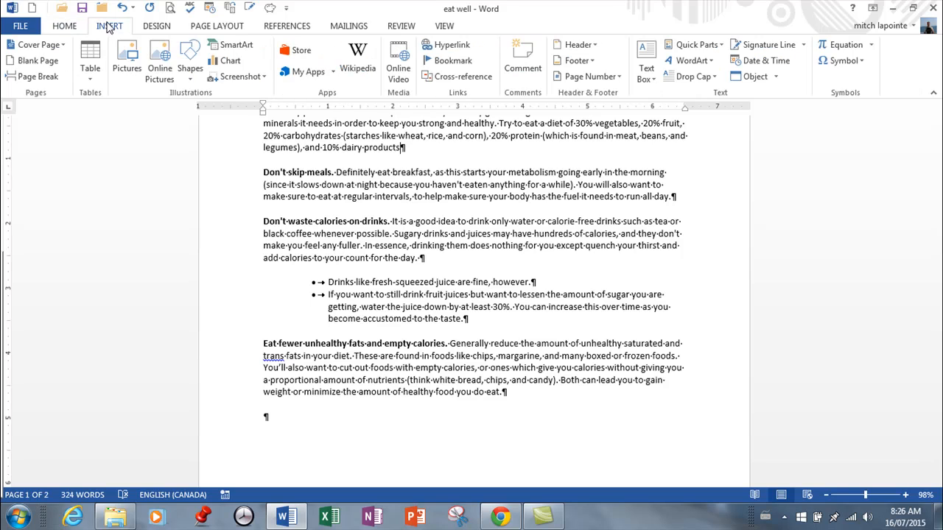
pyautogui.click(130, 61)
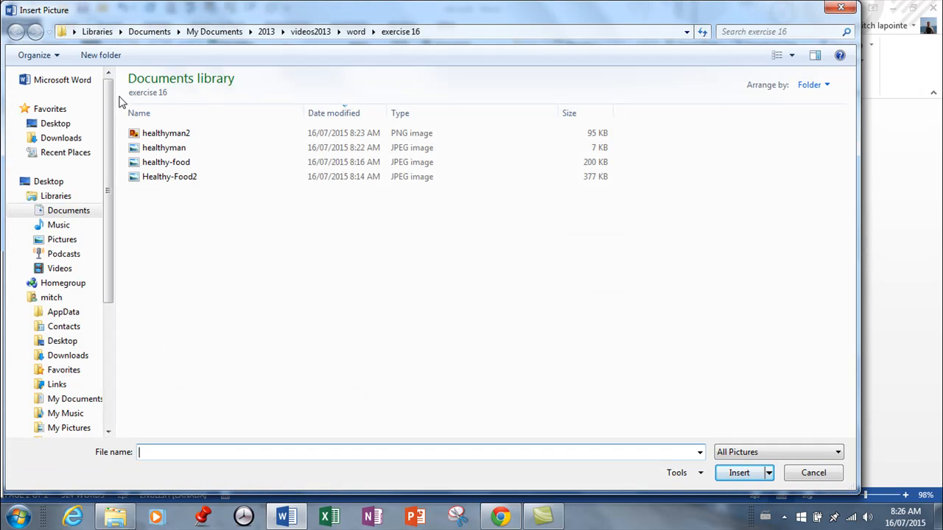
pyautogui.click(139, 134)
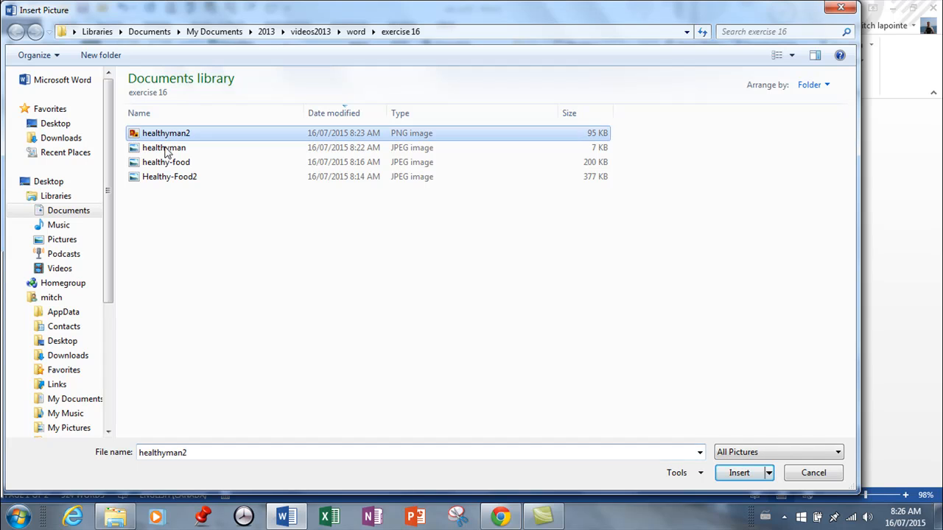
pyautogui.click(742, 475)
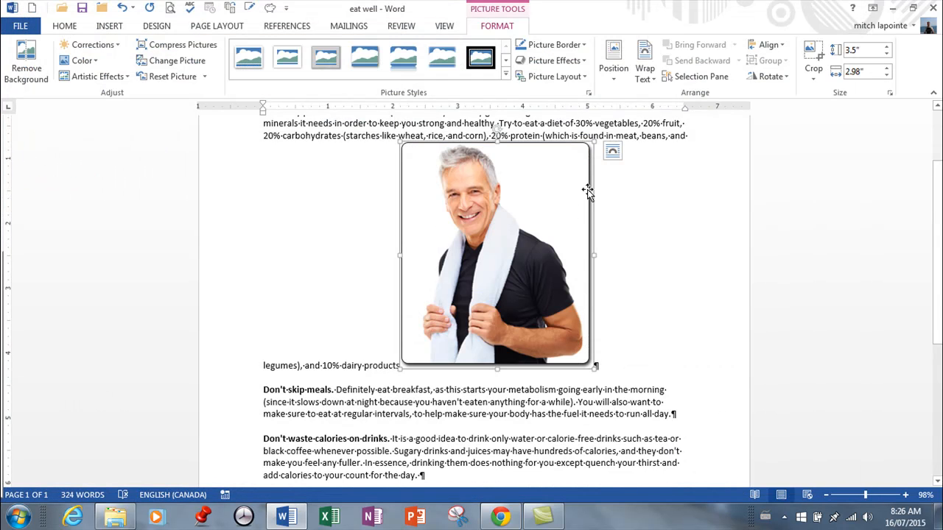
# Try narrowing the man's picture to about 1.82" wide at full height, and undo the resize
pyautogui.moveTo(592, 256); pyautogui.dragTo(518, 256)
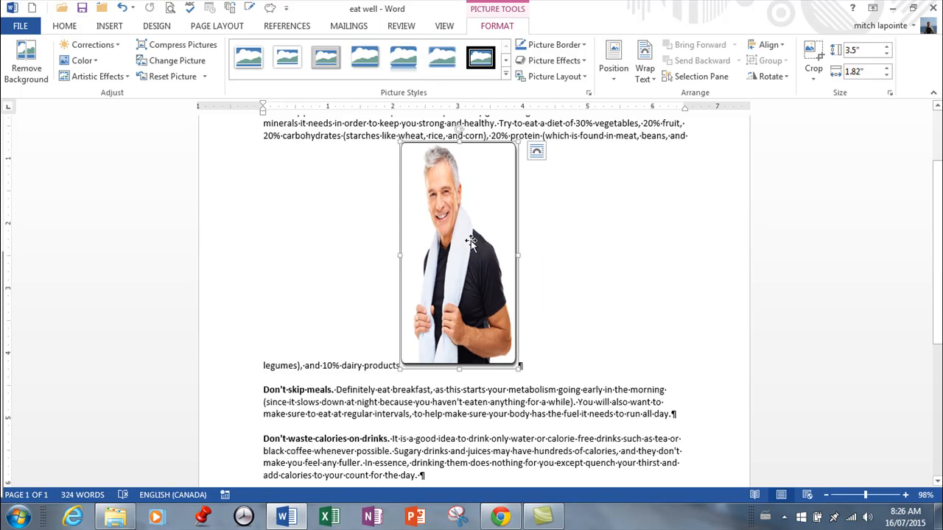
pyautogui.click(123, 9)
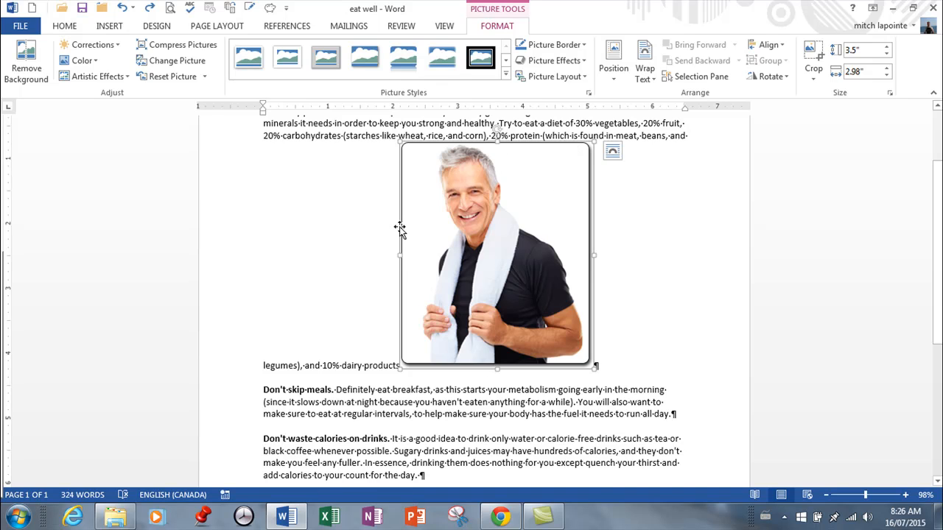
# Scale the man's picture proportionally to about 2.5" by 2.13", and crop its lower part to leave a height of about 1.88"
pyautogui.moveTo(400, 142); pyautogui.dragTo(482, 216)
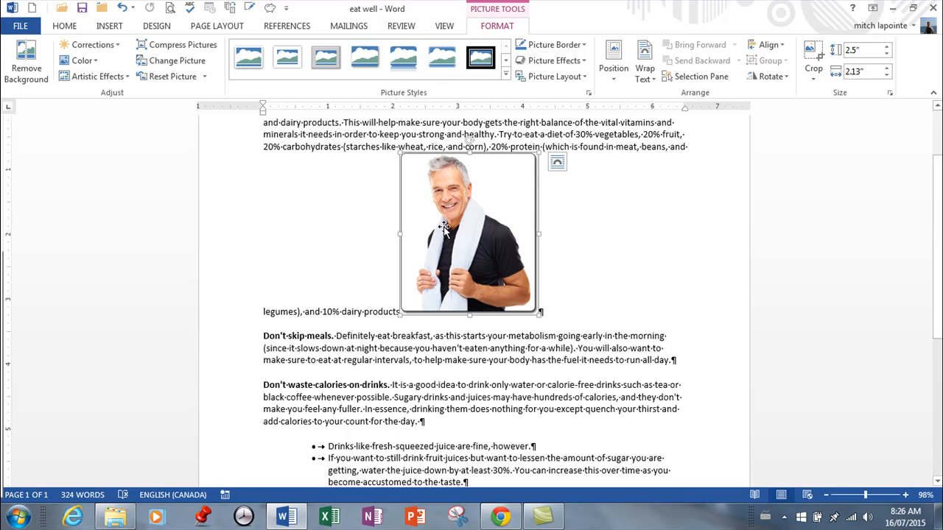
pyautogui.click(813, 63)
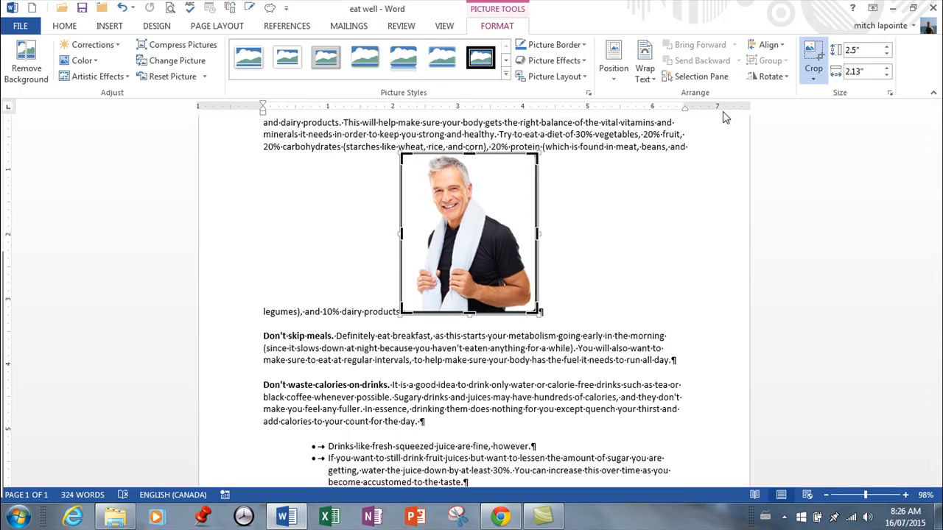
pyautogui.moveTo(469, 313); pyautogui.dragTo(473, 277)
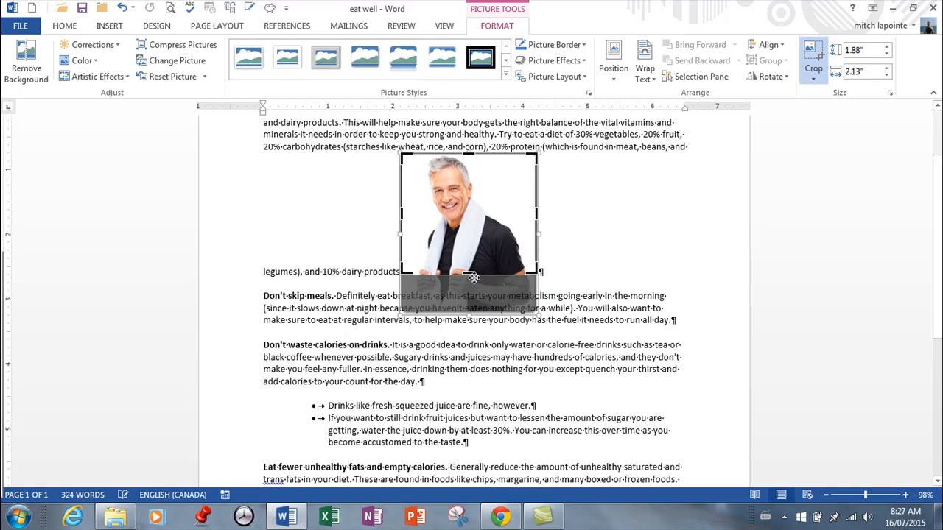
pyautogui.click(815, 65)
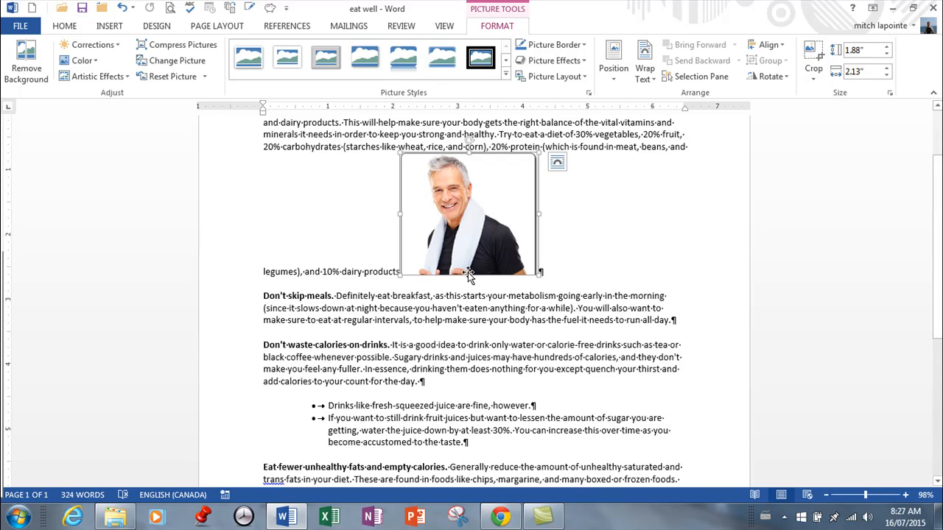
# Try squashing the cropped picture to about 1.07" high, and undo the resize
pyautogui.moveTo(468, 276); pyautogui.dragTo(475, 221)
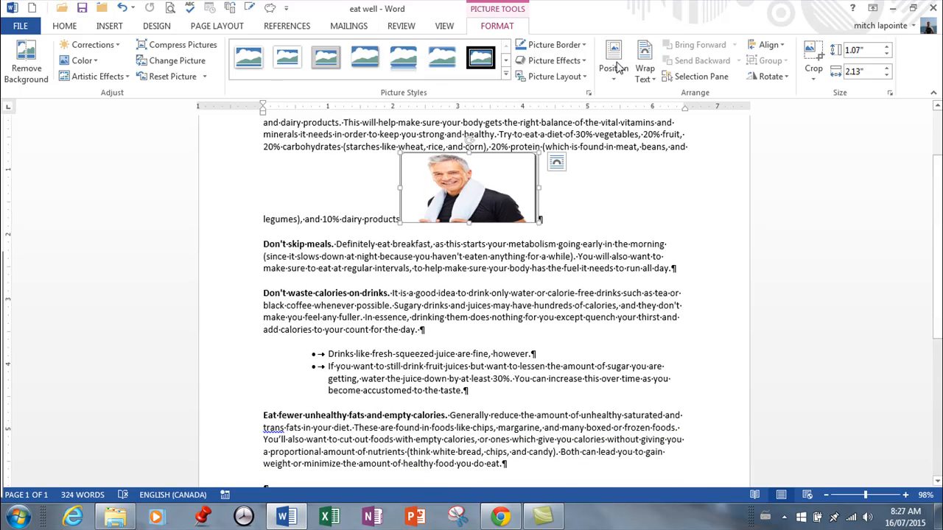
pyautogui.click(122, 8)
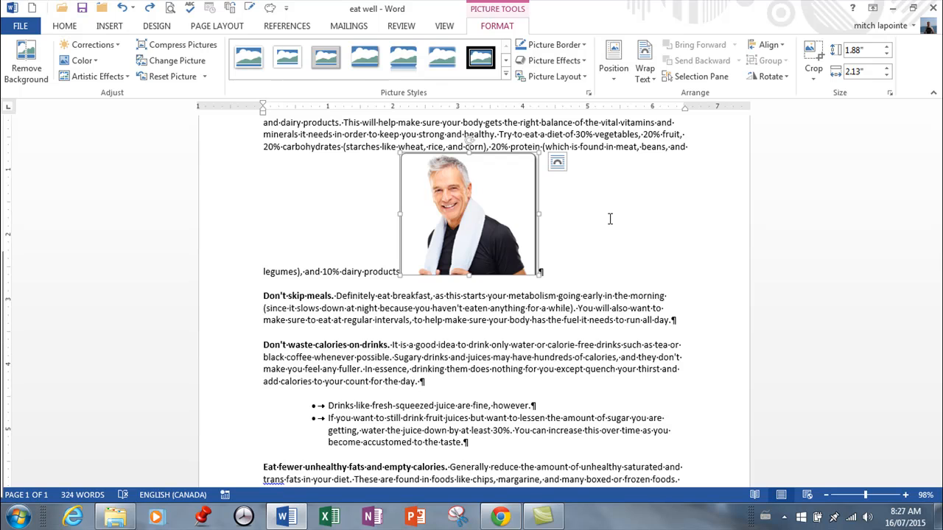
# Try the Tight, Through, and Top and Bottom wrapping layouts on the man's picture, and settle on In Front of Text
pyautogui.click(558, 161)
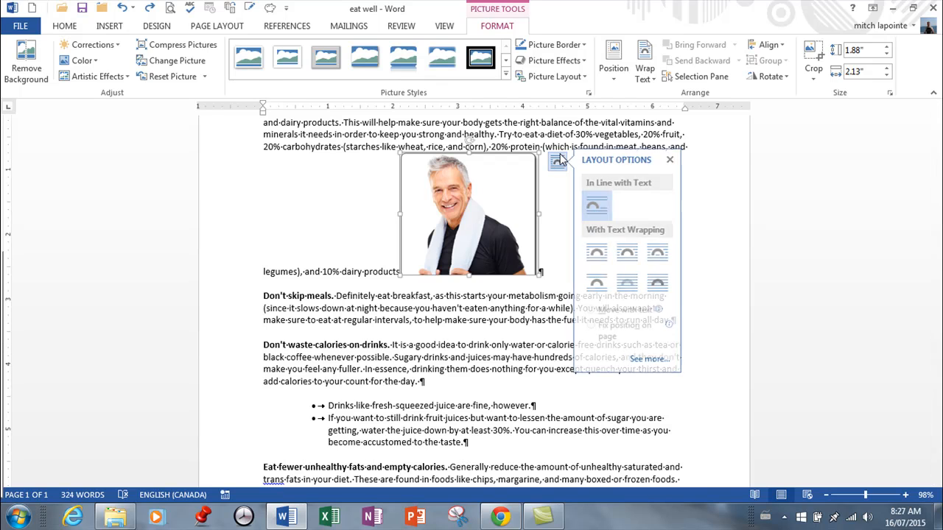
pyautogui.click(630, 255)
pyautogui.click(659, 255)
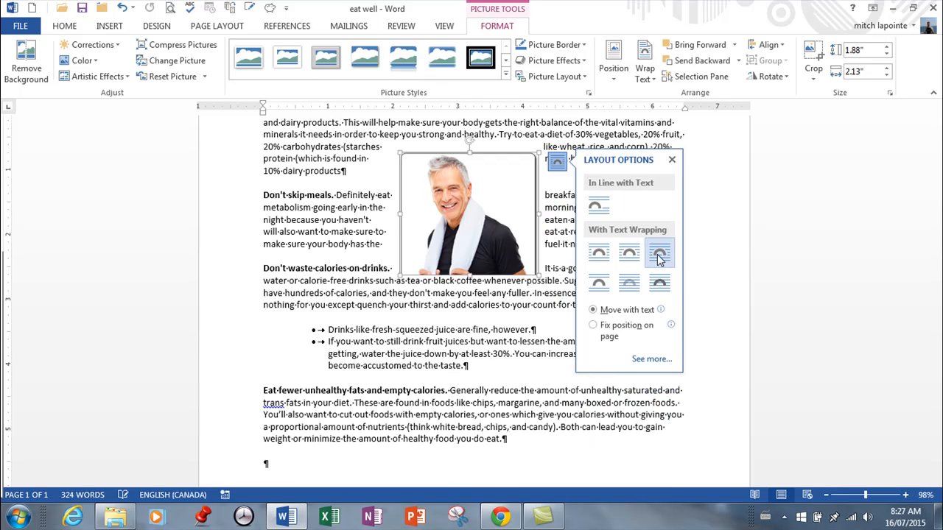
pyautogui.click(598, 283)
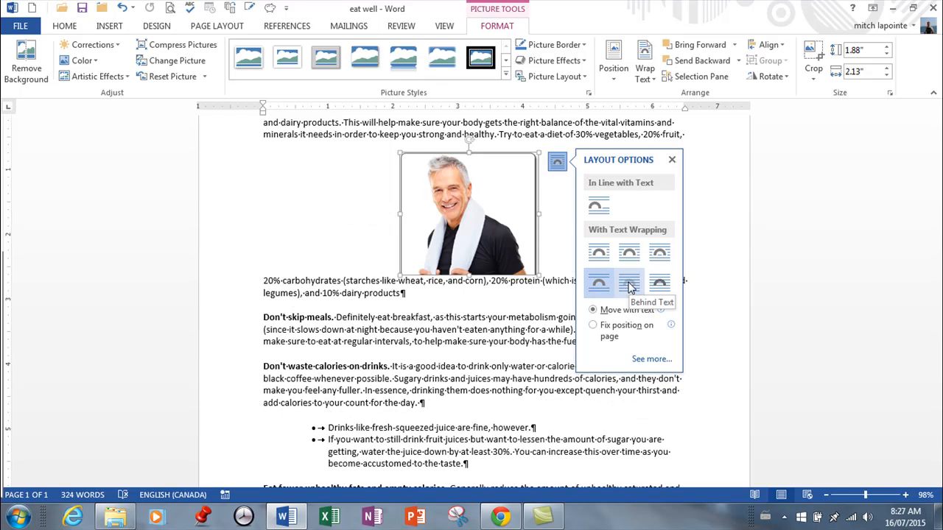
pyautogui.click(660, 283)
# Resize the man's picture to about 1.54" by 1.74" and move it into the page's upper-right corner
pyautogui.moveTo(535, 155); pyautogui.dragTo(508, 179)
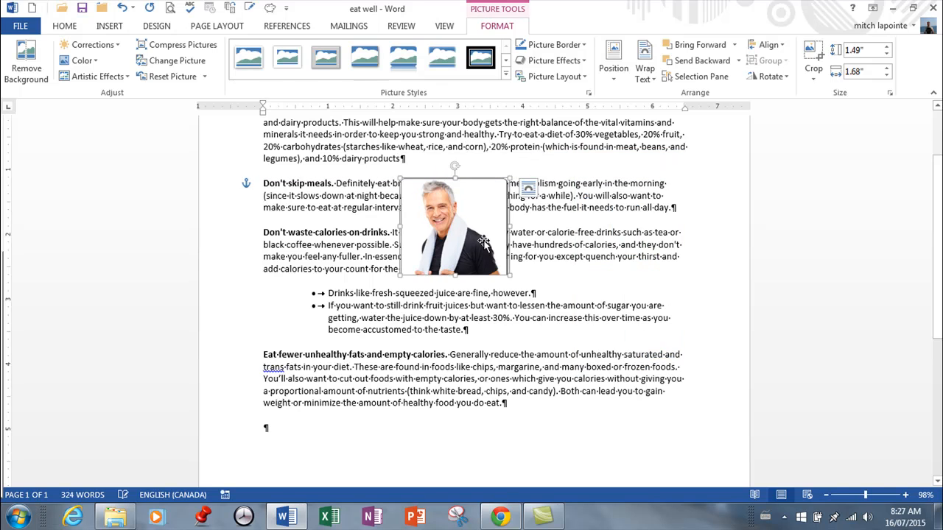
pyautogui.scroll(3, 491, 249)
pyautogui.moveTo(451, 234); pyautogui.dragTo(543, 255)
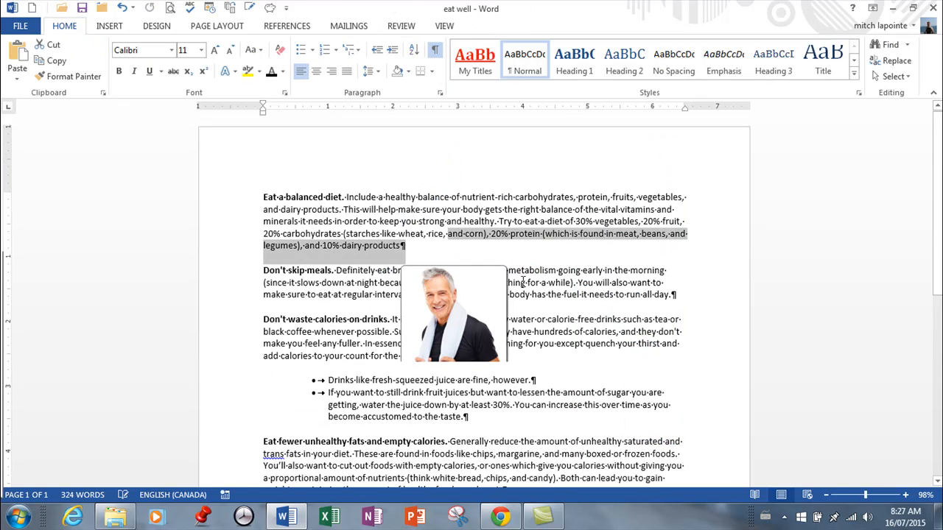
pyautogui.moveTo(484, 290); pyautogui.dragTo(734, 151)
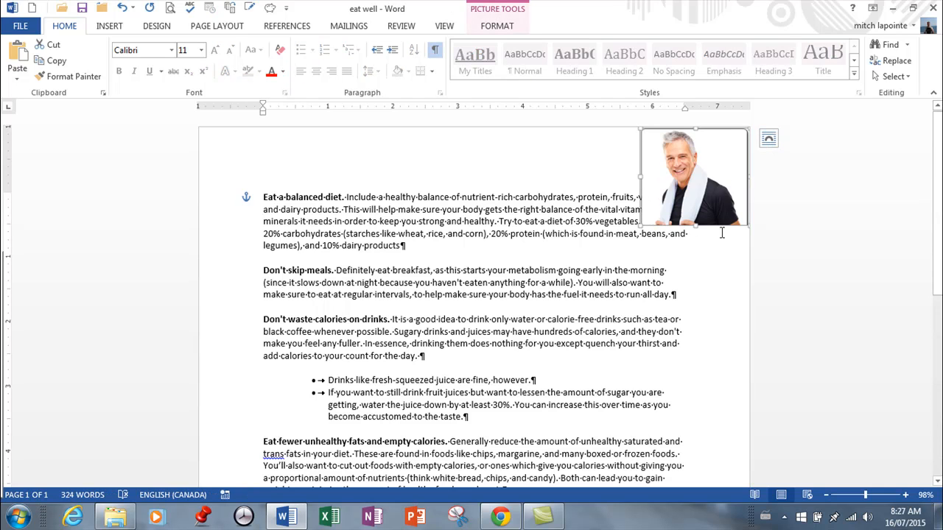
pyautogui.moveTo(641, 222)
pyautogui.mouseDown()
pyautogui.moveTo(689, 187)
pyautogui.moveTo(637, 230)
pyautogui.mouseUp()
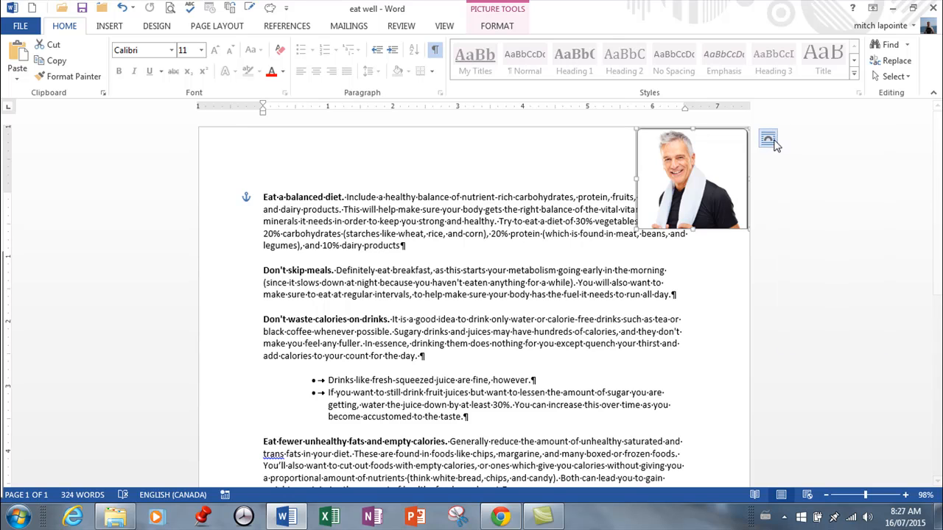
# Set the picture's text wrapping to Tight and place it at the right margin beside the "Eat a balanced diet" paragraph
pyautogui.click(768, 138)
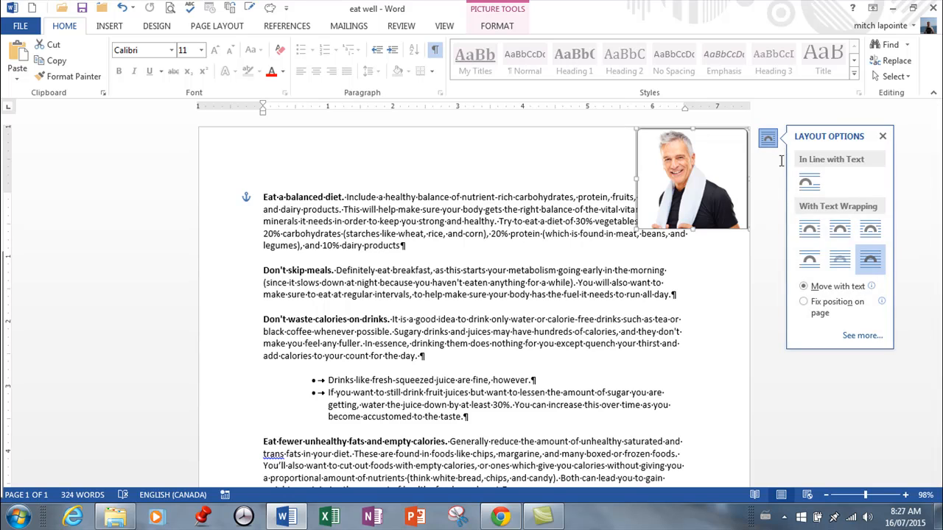
pyautogui.click(846, 233)
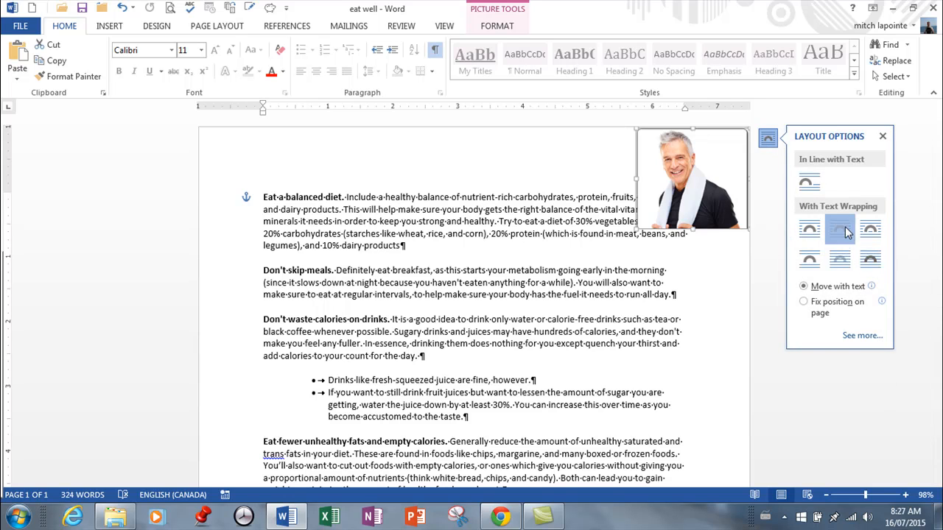
pyautogui.moveTo(709, 231); pyautogui.dragTo(685, 234)
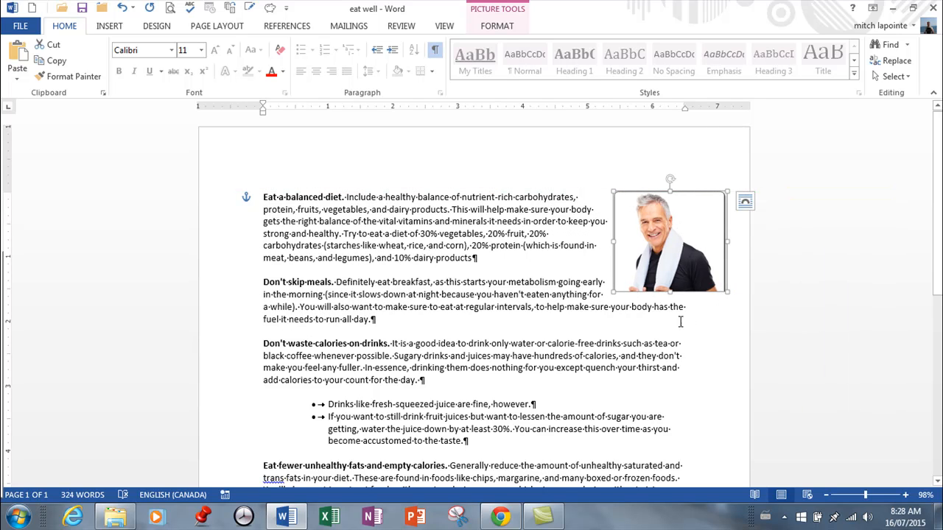
pyautogui.click(496, 26)
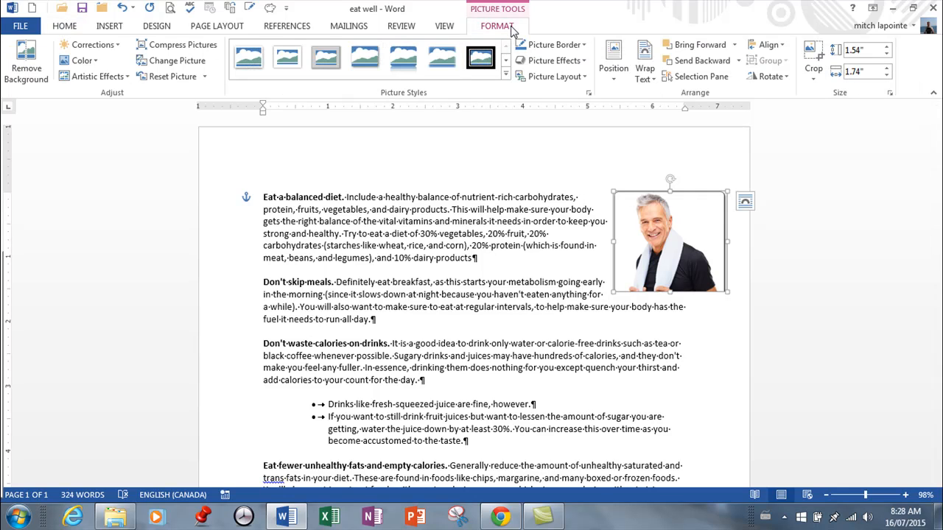
# Search Bing for online pictures of "healthy man" and show all web results
pyautogui.click(110, 26)
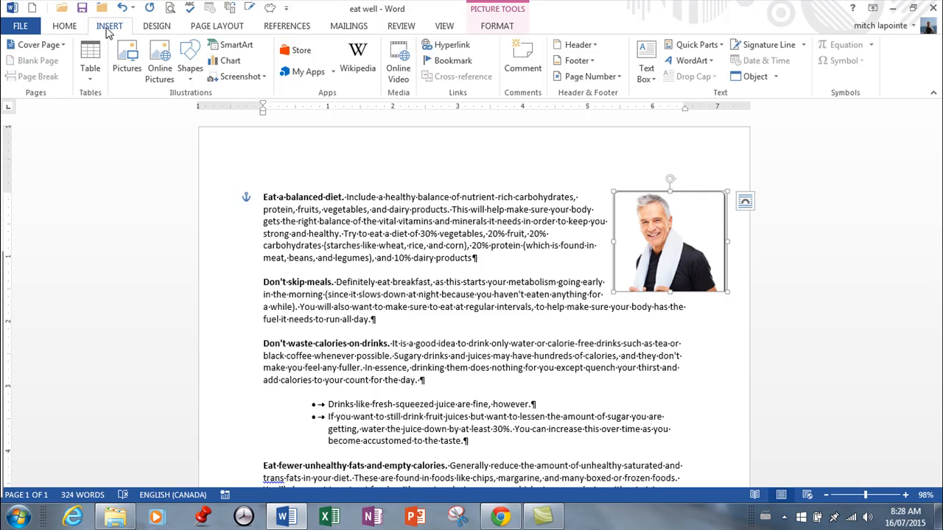
pyautogui.click(157, 68)
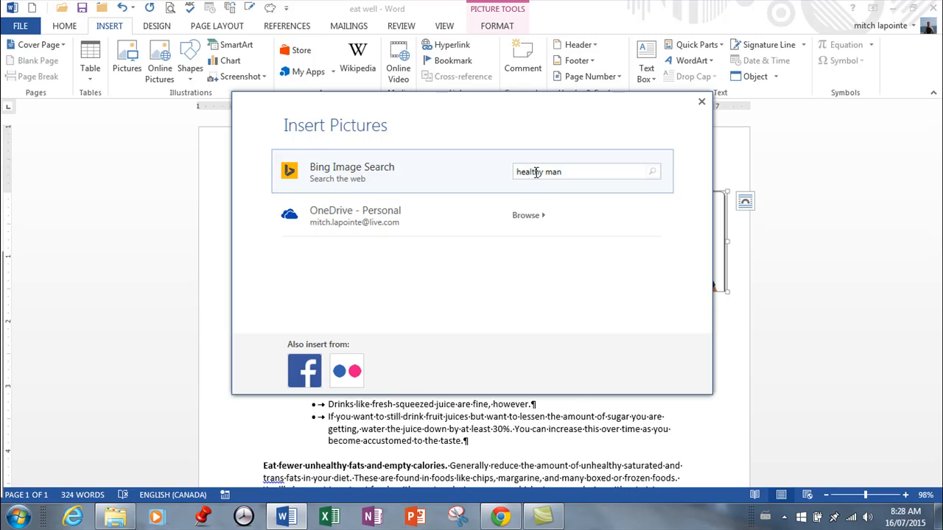
pyautogui.press('Return')
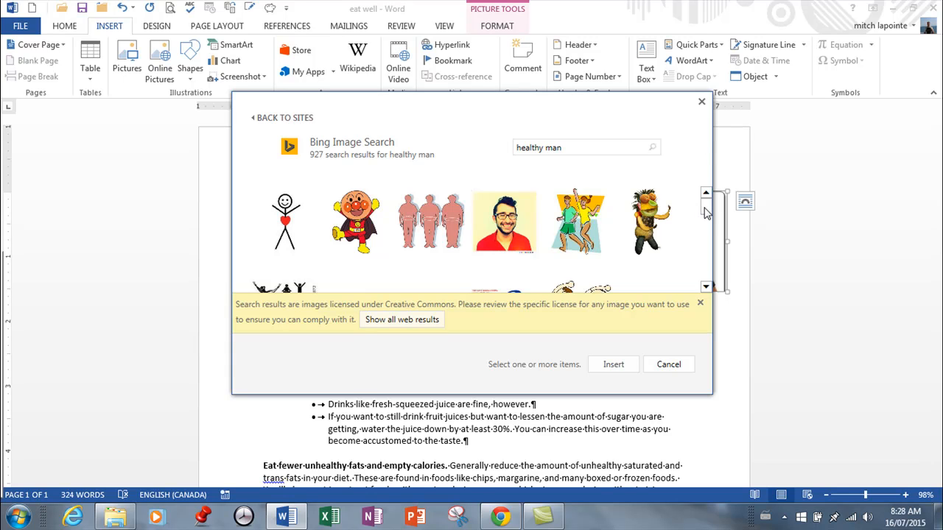
pyautogui.moveTo(704, 213)
pyautogui.mouseDown()
pyautogui.moveTo(712, 284)
pyautogui.moveTo(701, 263)
pyautogui.moveTo(706, 215)
pyautogui.mouseUp()
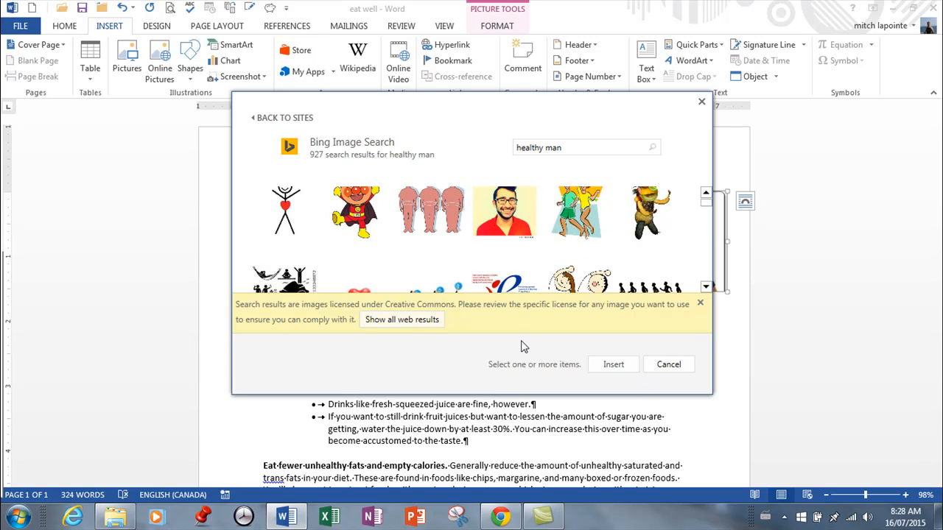
pyautogui.click(398, 321)
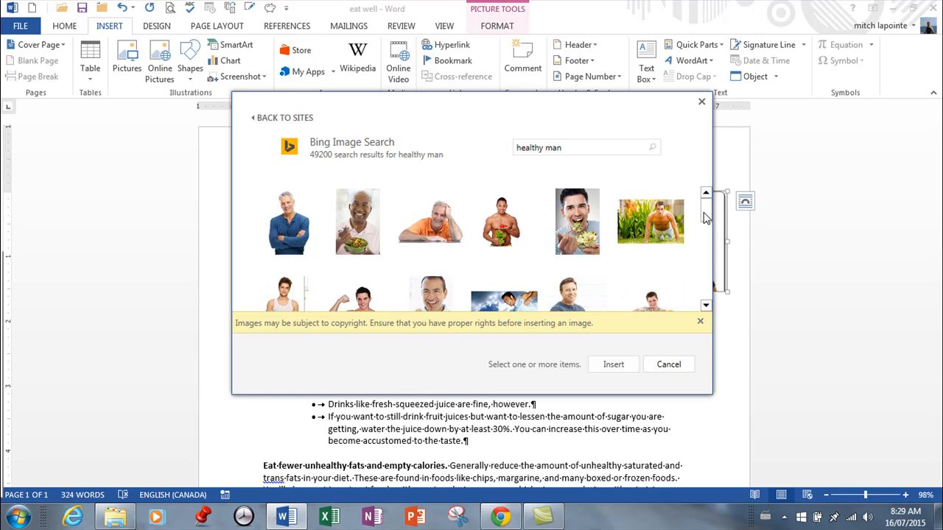
# Insert the Bing picture of the man in the orange shirt, and delete it from the document
pyautogui.scroll(-1, 712, 230)
pyautogui.moveTo(711, 224)
pyautogui.mouseDown()
pyautogui.moveTo(713, 241)
pyautogui.moveTo(716, 212)
pyautogui.mouseUp()
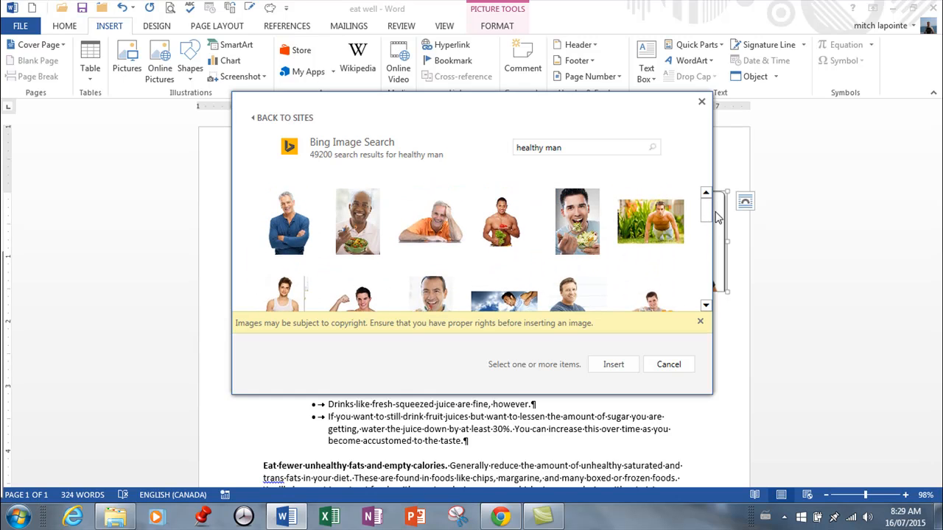
pyautogui.click(431, 228)
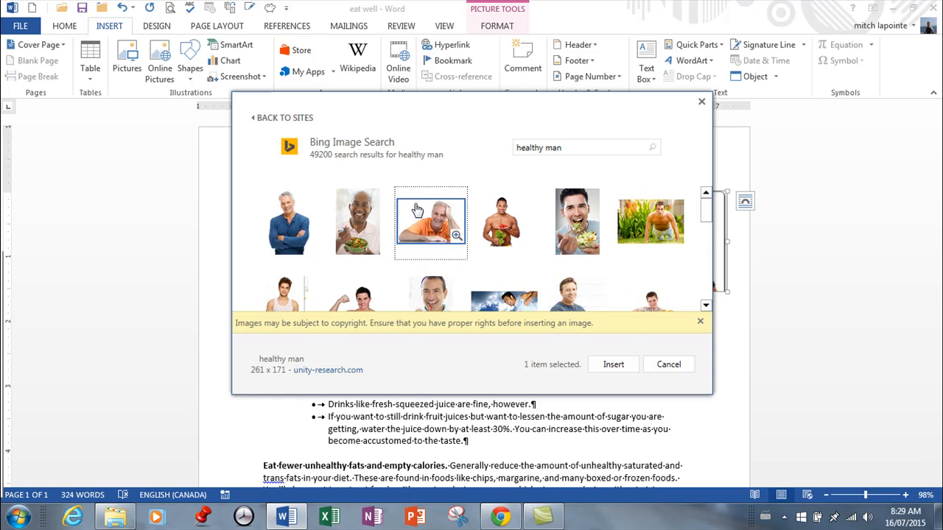
pyautogui.click(622, 365)
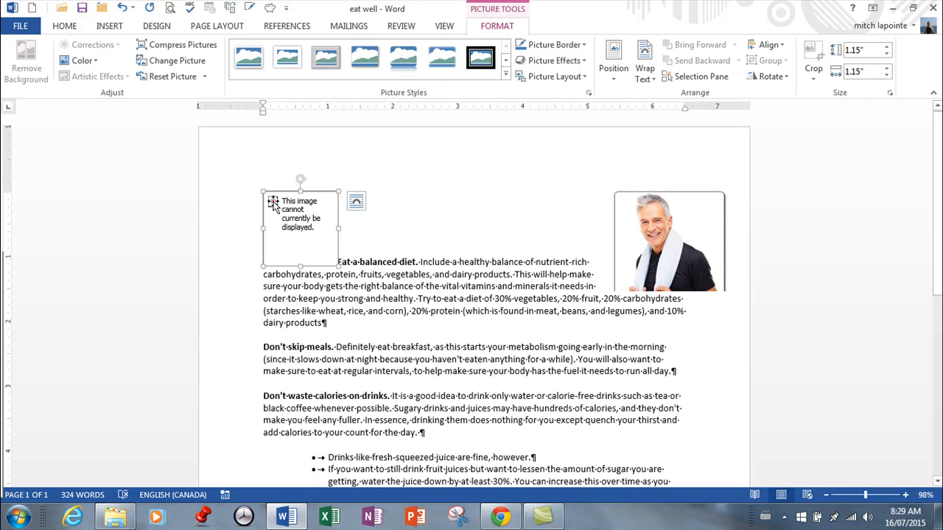
pyautogui.press('Delete')
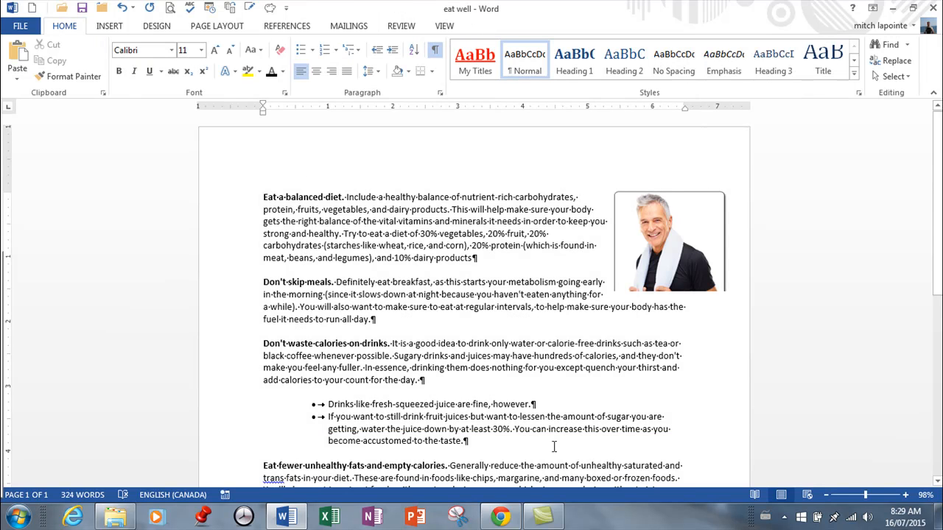
# Switch to Chrome and open the full-size image of the man in the blue shirt and tie from the Google "healthy man" results
pyautogui.click(501, 516)
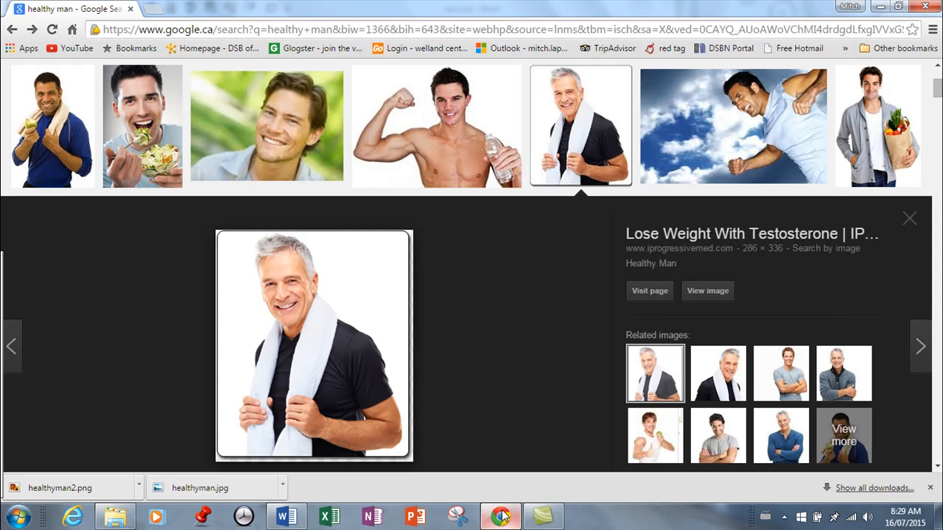
pyautogui.click(22, 348)
pyautogui.scroll(3, 537, 305)
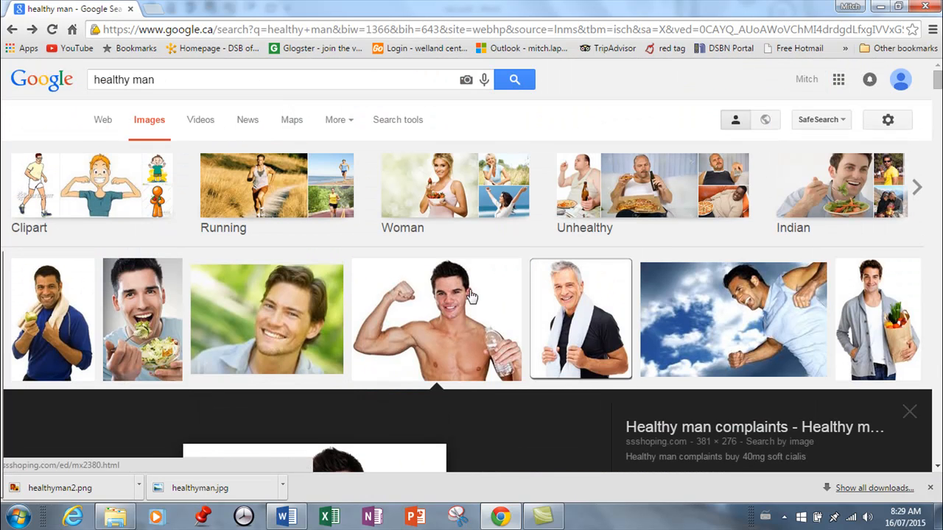
pyautogui.scroll(-8, 471, 296)
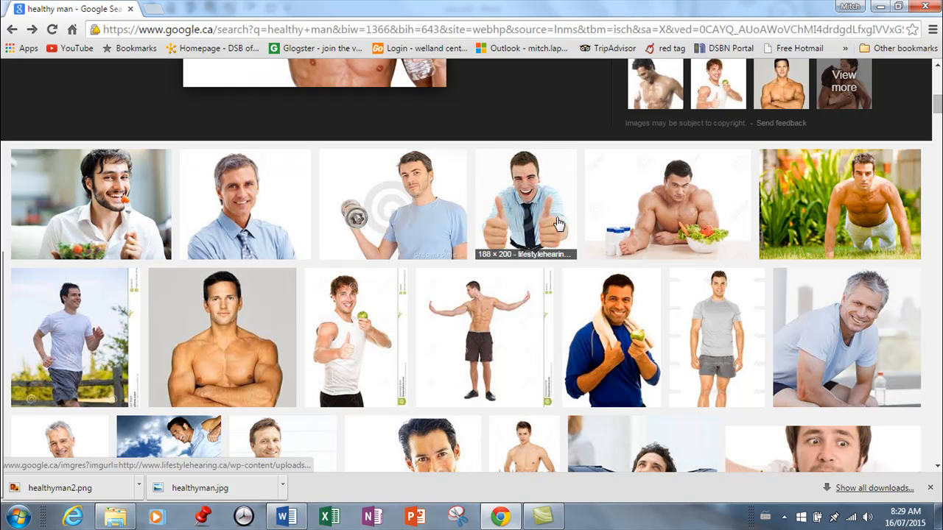
pyautogui.rightClick(250, 209)
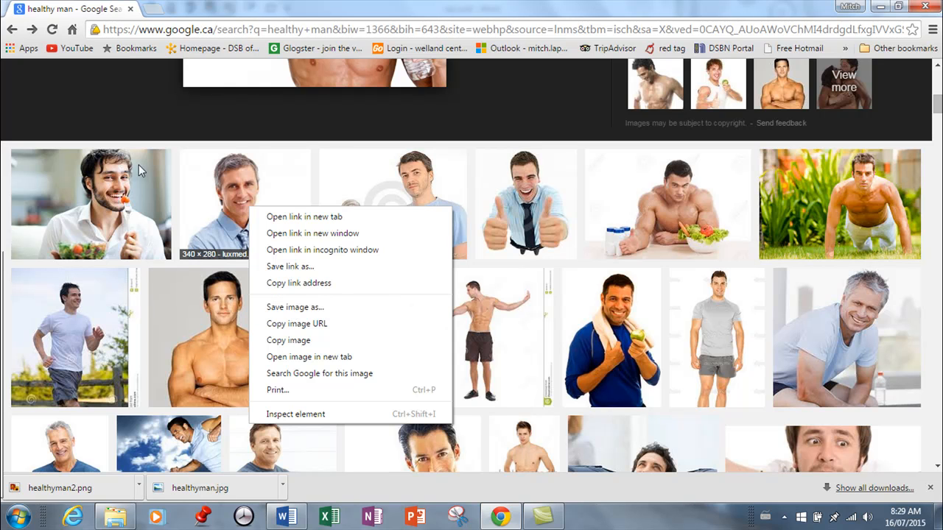
pyautogui.click(275, 172)
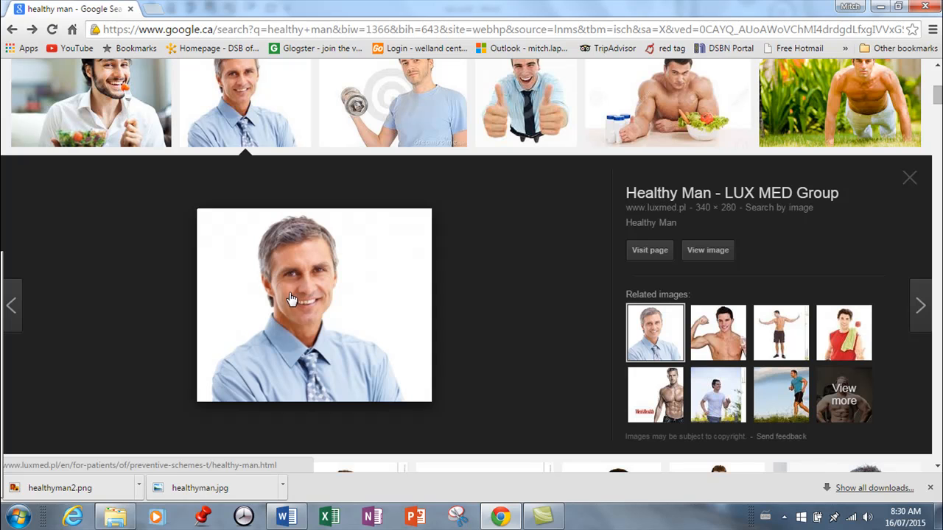
pyautogui.click(704, 252)
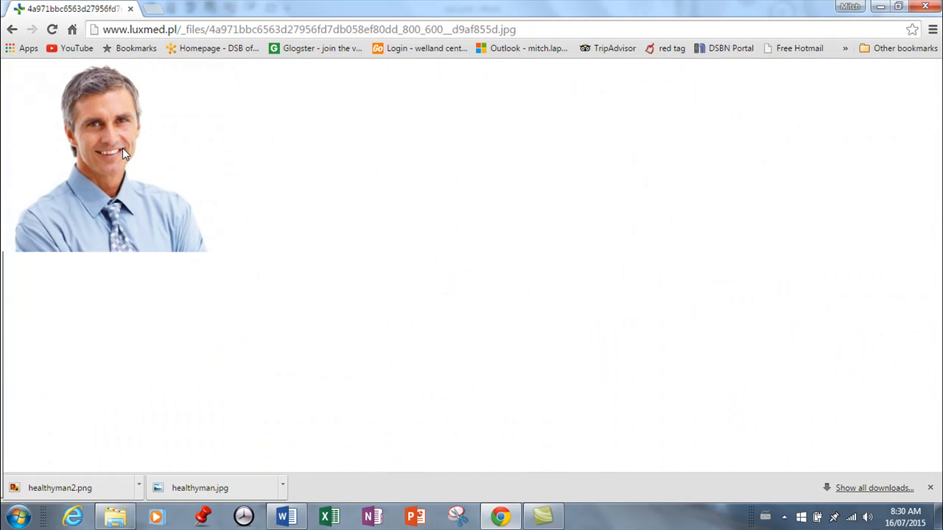
# Look over the saved pictures in the exercise 16 folder, and return to Chrome to browse the Google "healthy man" image results
pyautogui.click(122, 522)
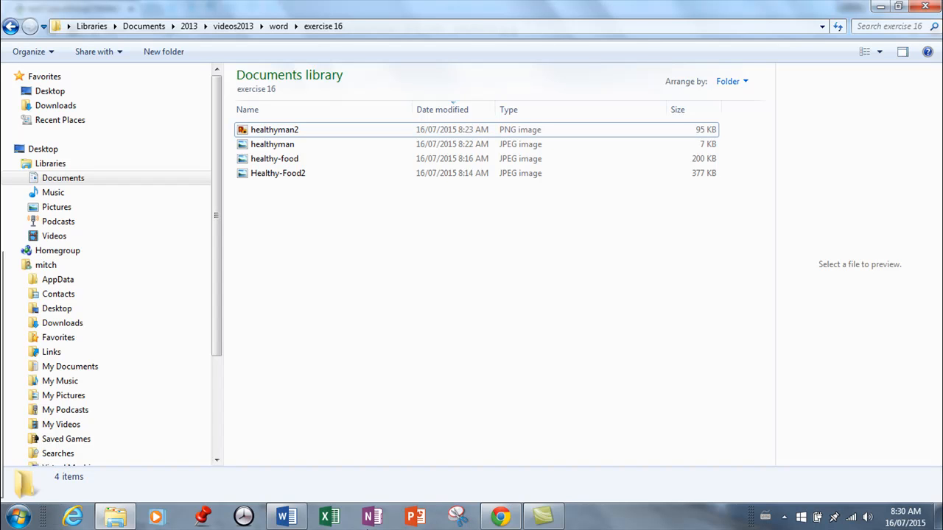
pyautogui.click(500, 517)
pyautogui.click(12, 31)
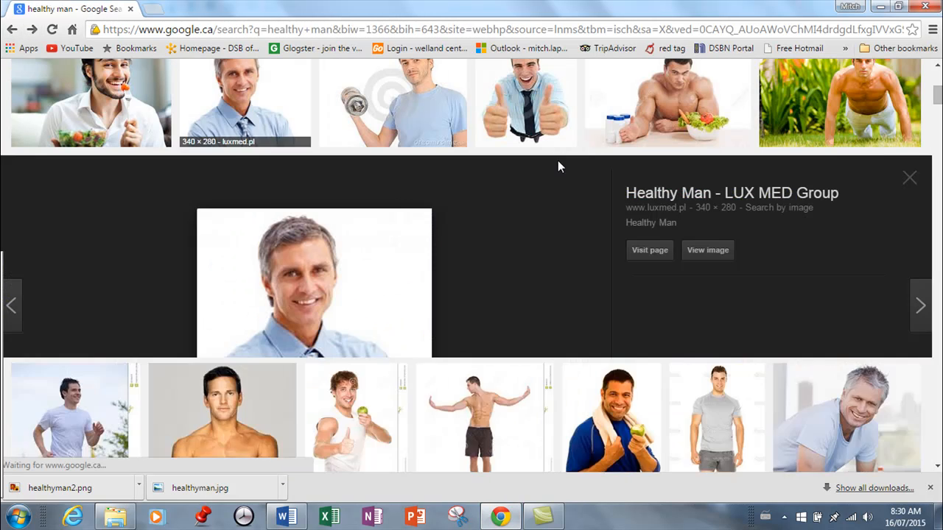
pyautogui.scroll(3, 558, 162)
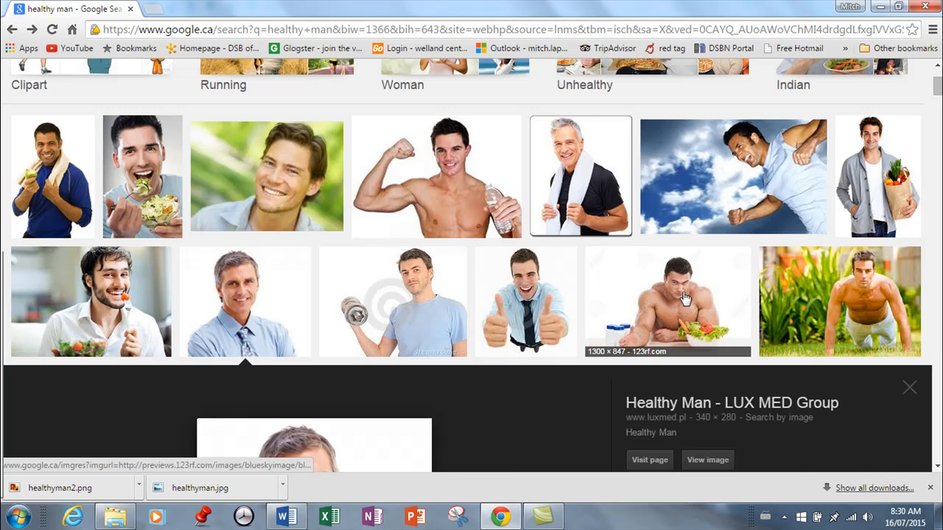
pyautogui.scroll(-3, 757, 259)
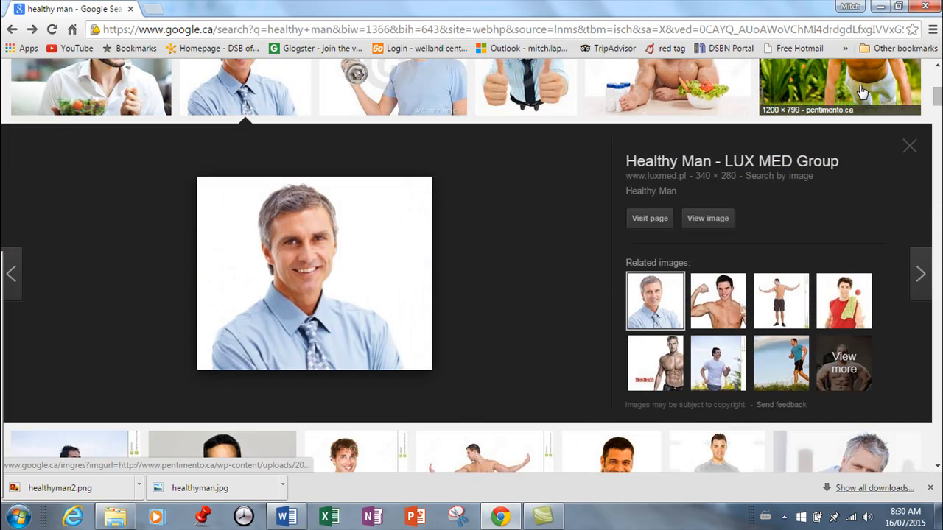
pyautogui.scroll(3, 862, 91)
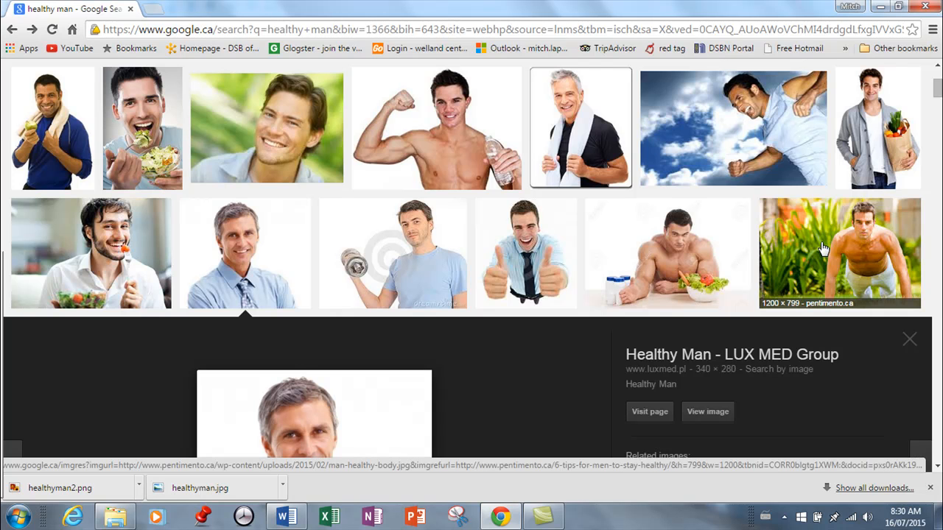
pyautogui.scroll(-7, 824, 249)
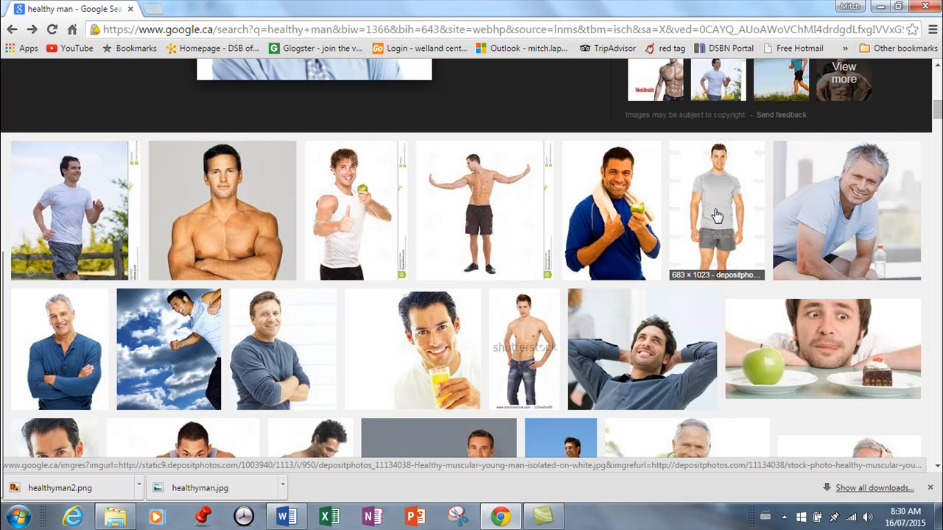
# Switch to Word, insert the saved picture of the man with the towel from file, and enlarge it to about 6.99" by 5.96"
pyautogui.click(286, 517)
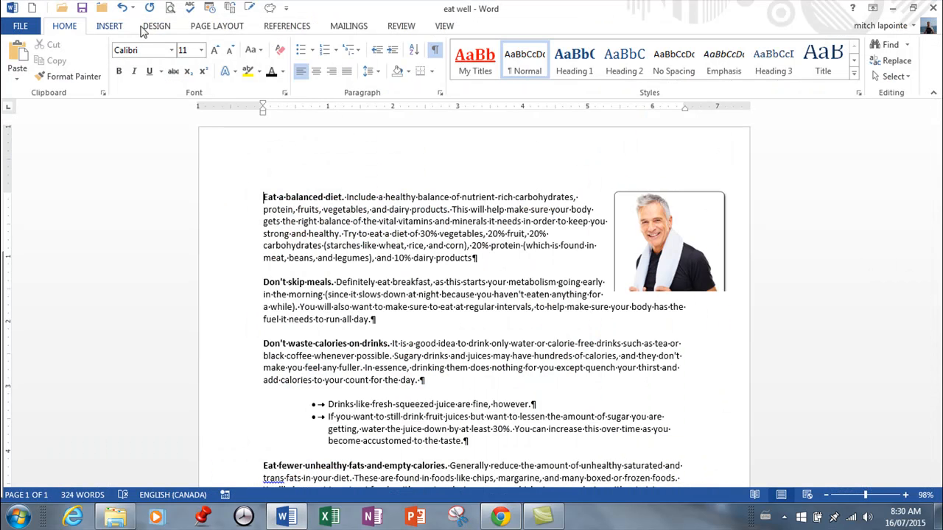
pyautogui.click(112, 27)
pyautogui.click(126, 50)
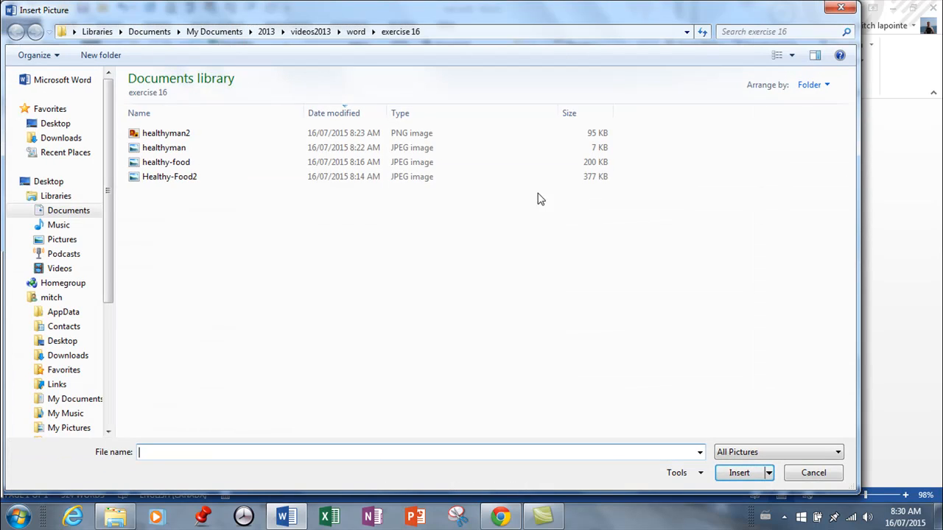
pyautogui.click(162, 147)
pyautogui.click(740, 473)
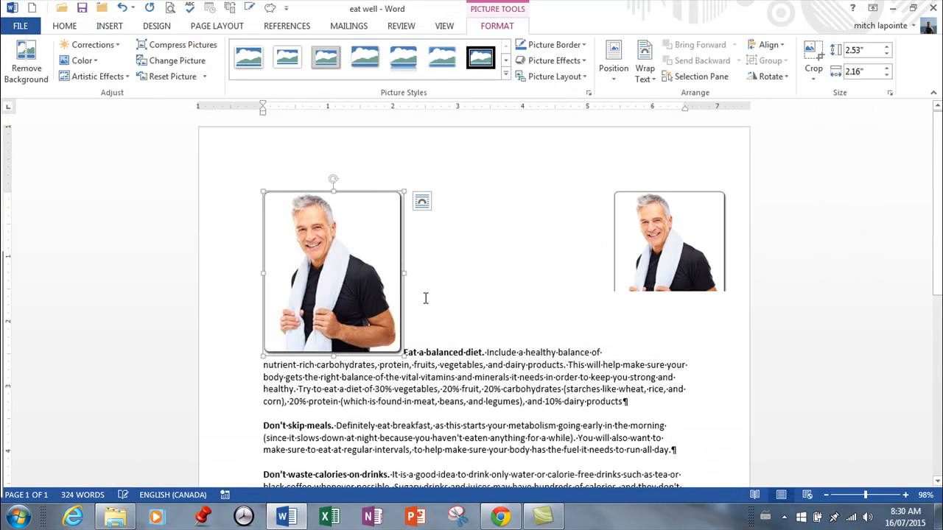
pyautogui.moveTo(405, 357); pyautogui.dragTo(675, 470)
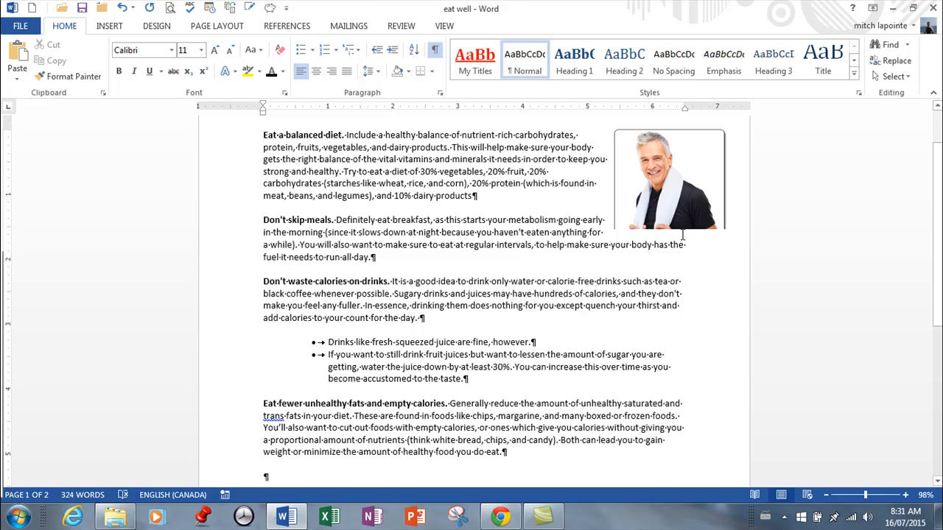
# Enlarge the cropped man's picture beside the text to about 3.89" high by 4.39" wide
pyautogui.click(663, 205)
pyautogui.moveTo(611, 230); pyautogui.dragTo(442, 328)
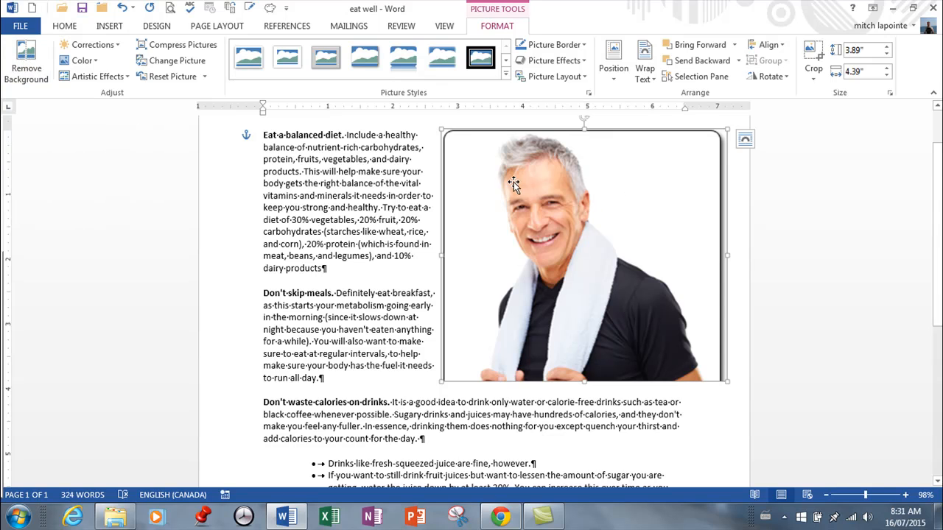
# Try removing the background of the man's picture with the automatic selection, and undo the removal
pyautogui.click(29, 64)
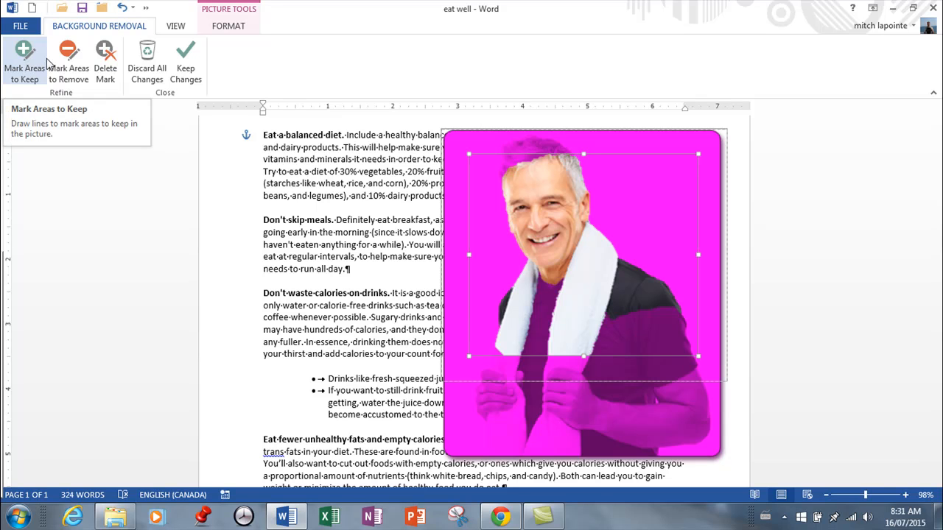
pyautogui.click(186, 63)
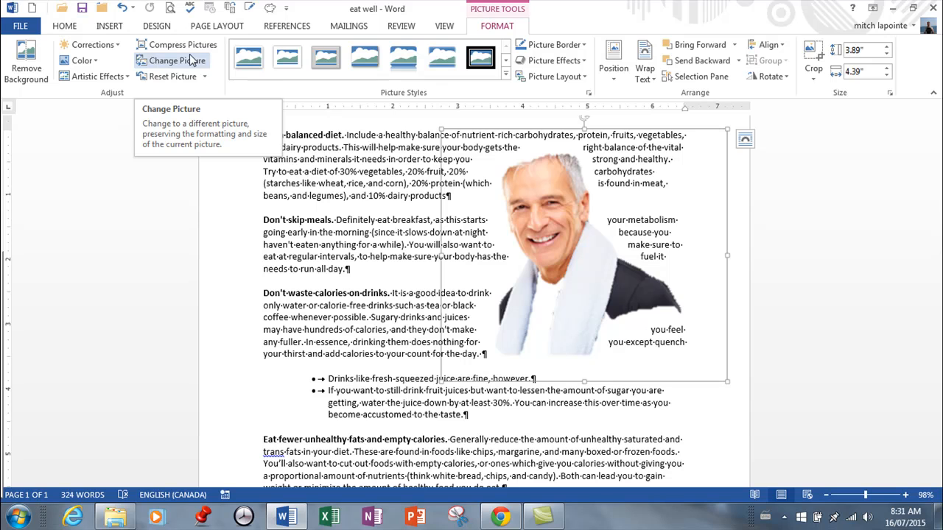
pyautogui.click(122, 8)
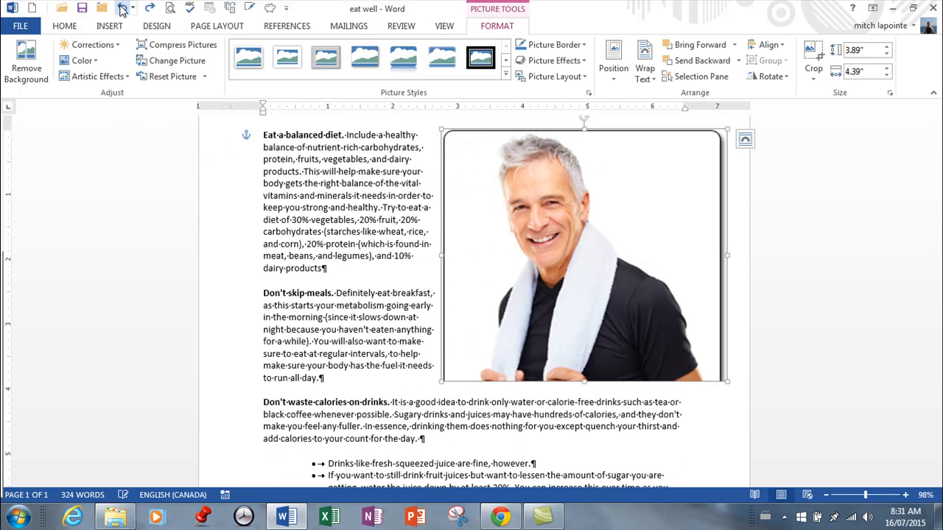
# Review the Corrections, Color, Artistic Effects and Reset Picture options for the man's picture
pyautogui.click(122, 51)
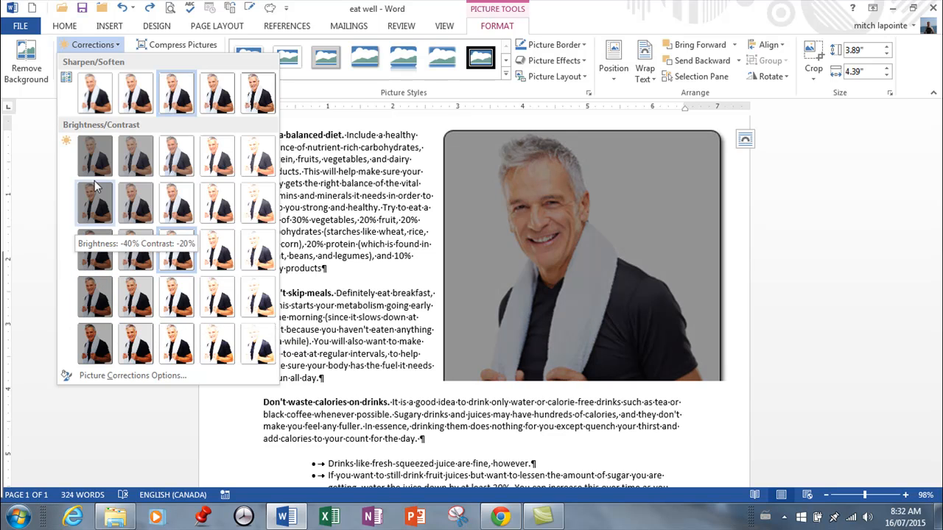
pyautogui.click(118, 45)
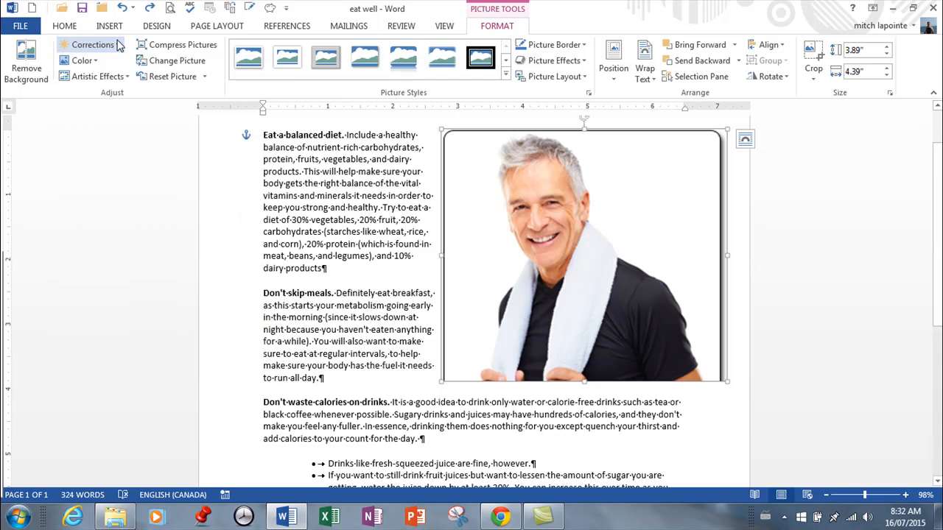
pyautogui.click(83, 61)
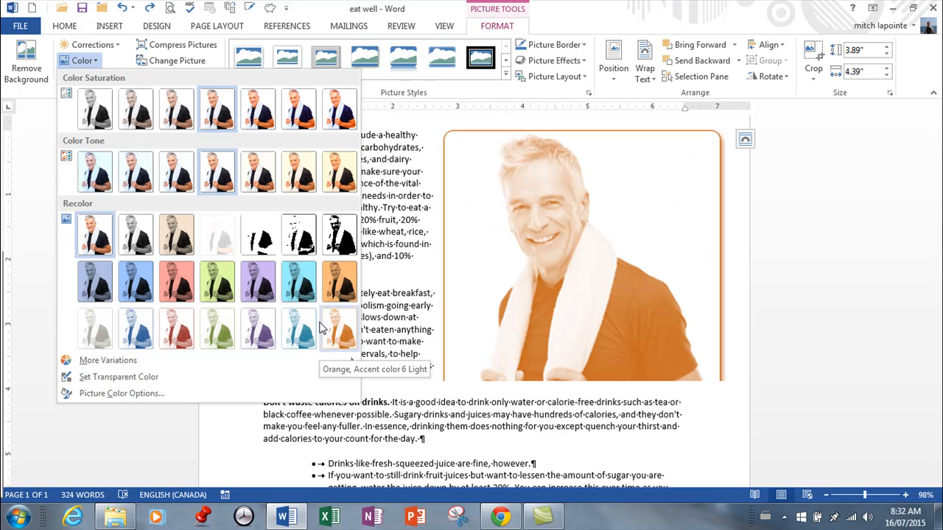
pyautogui.click(110, 62)
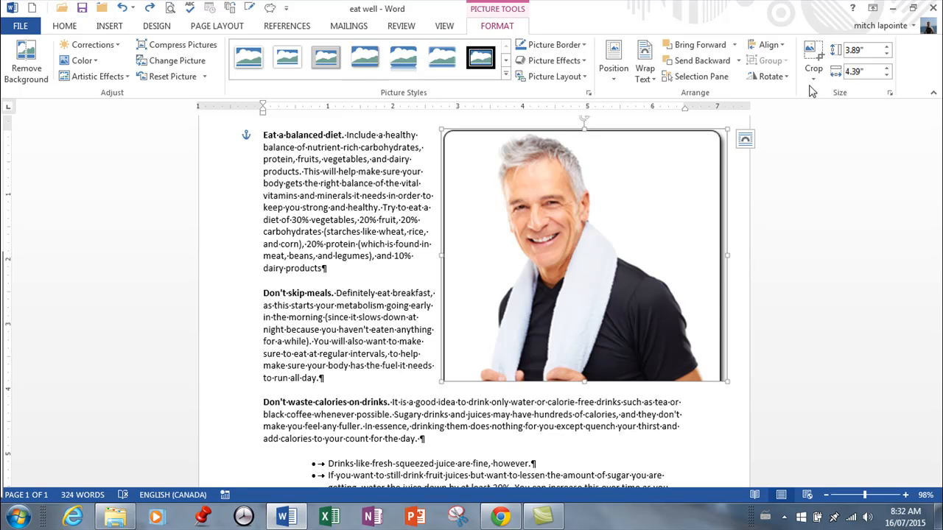
pyautogui.click(128, 76)
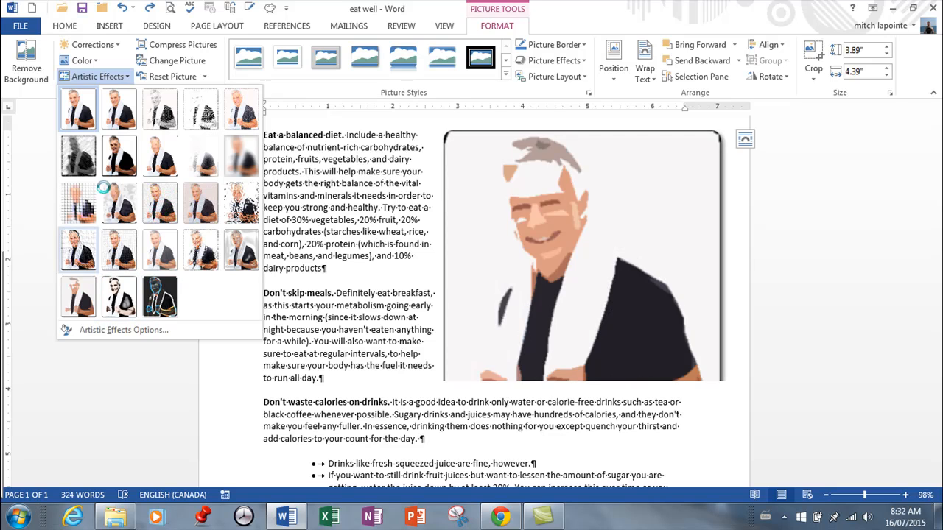
pyautogui.click(218, 65)
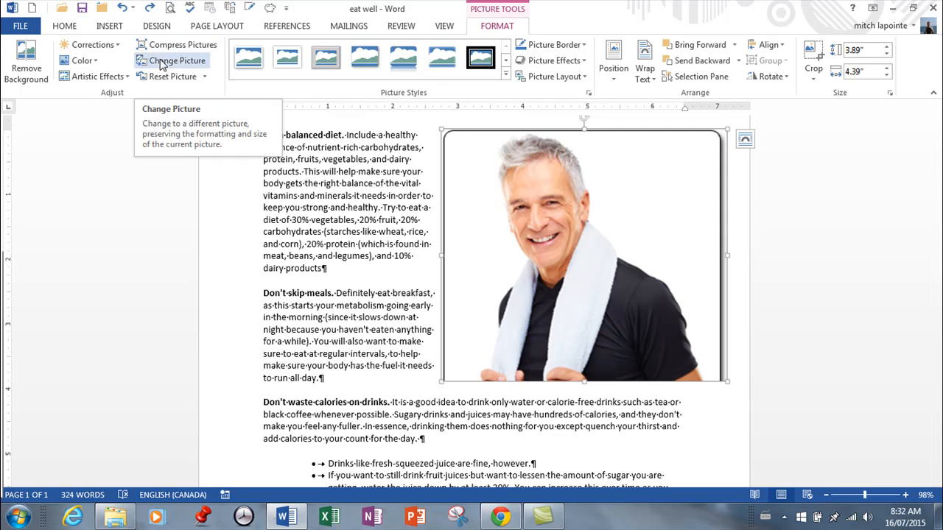
pyautogui.click(204, 76)
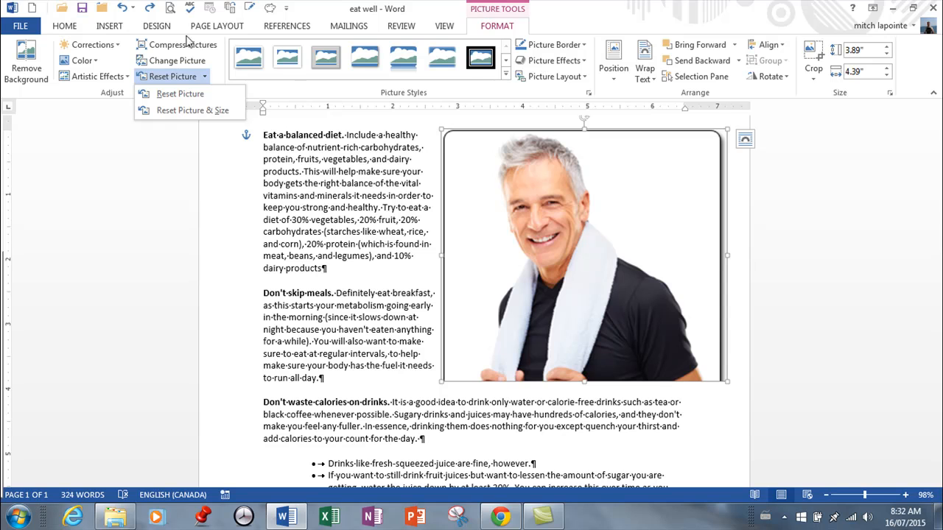
# Try the black-framed oval picture style on the man's picture, and undo it
pyautogui.click(506, 75)
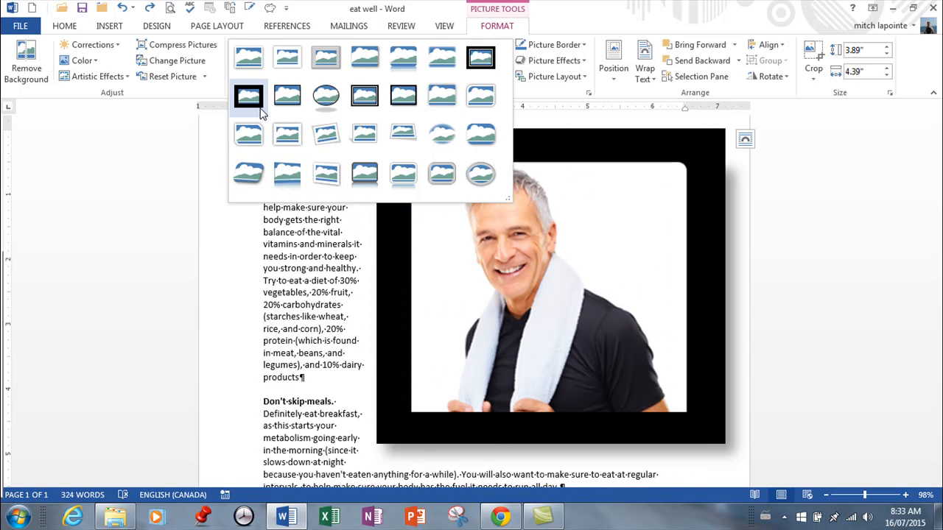
pyautogui.click(326, 96)
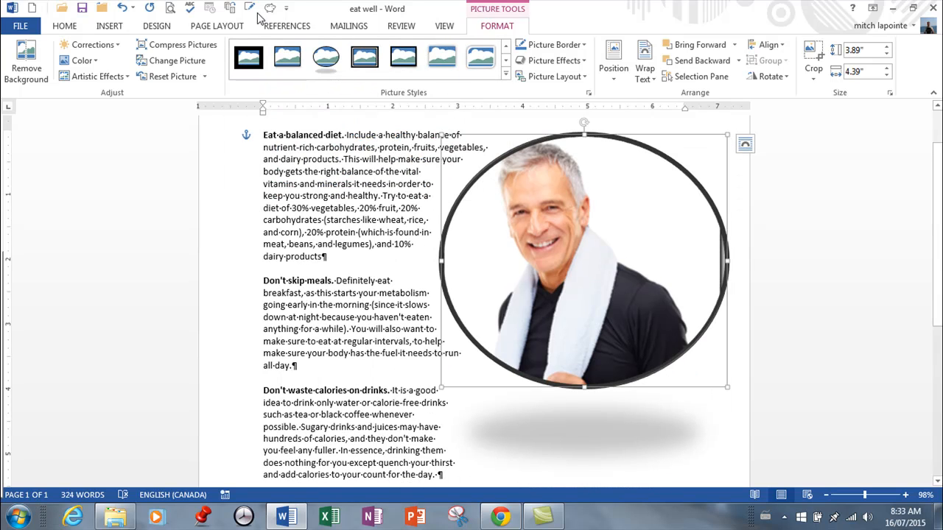
pyautogui.click(125, 8)
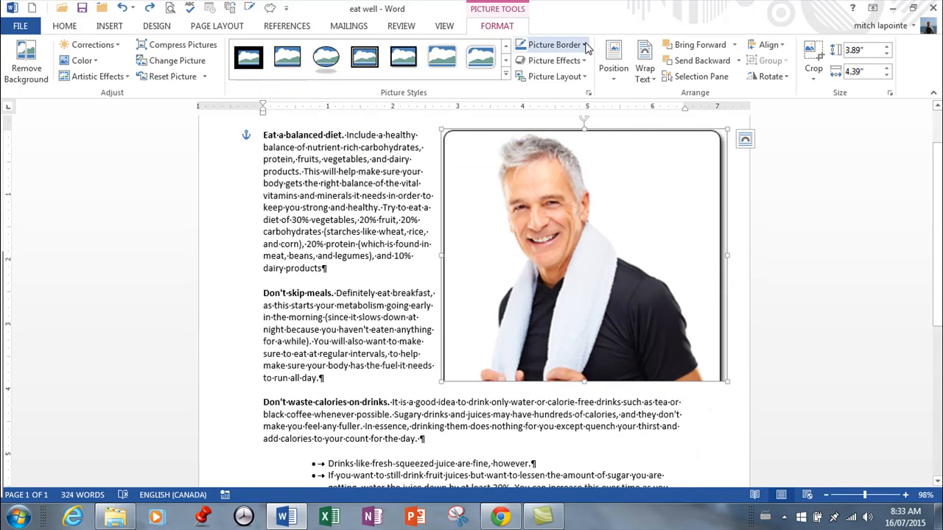
# Apply a light blue border from the theme colors to the man's picture
pyautogui.click(552, 45)
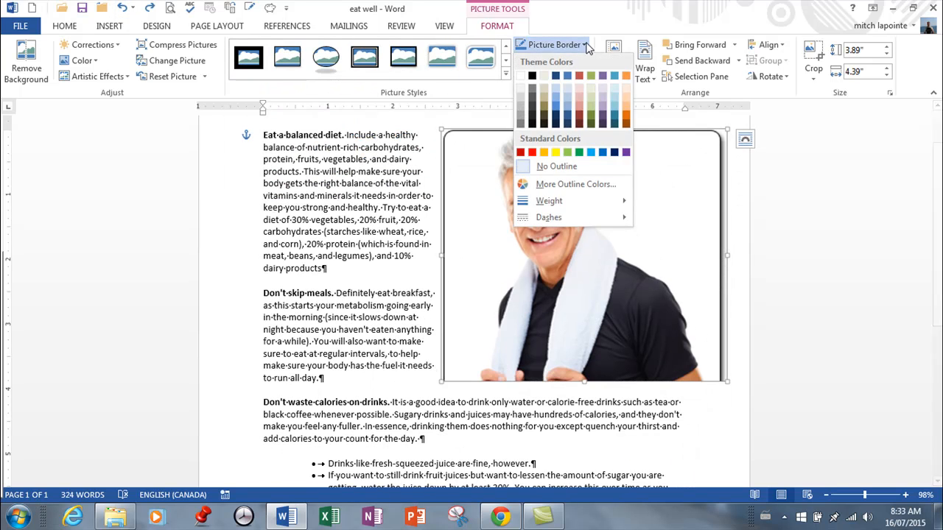
pyautogui.click(559, 95)
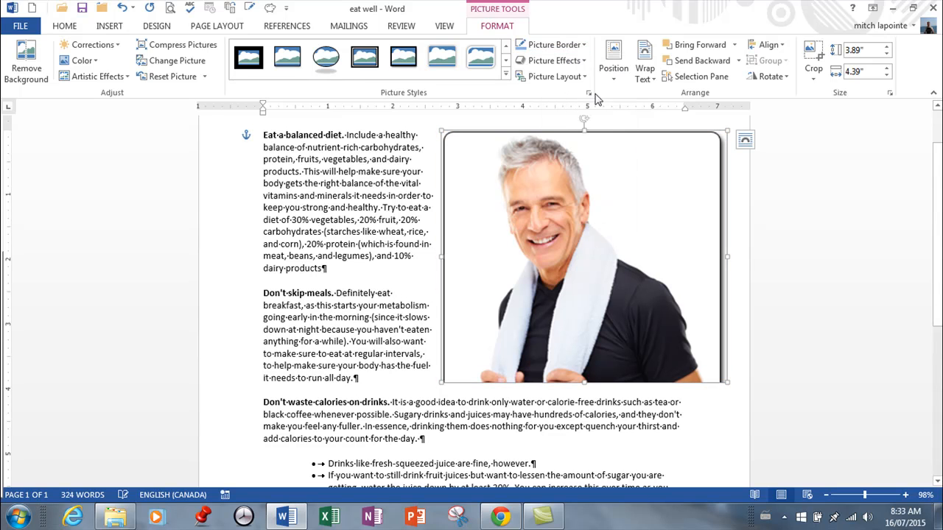
# Review the Shadow, Reflection and Glow picture effects for the man's picture, previewing a green glow without applying it
pyautogui.click(584, 62)
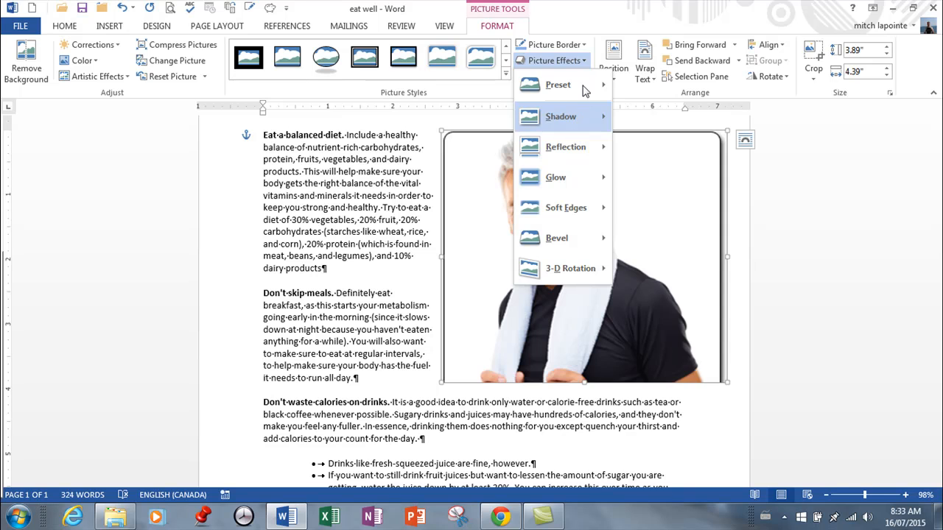
pyautogui.click(588, 65)
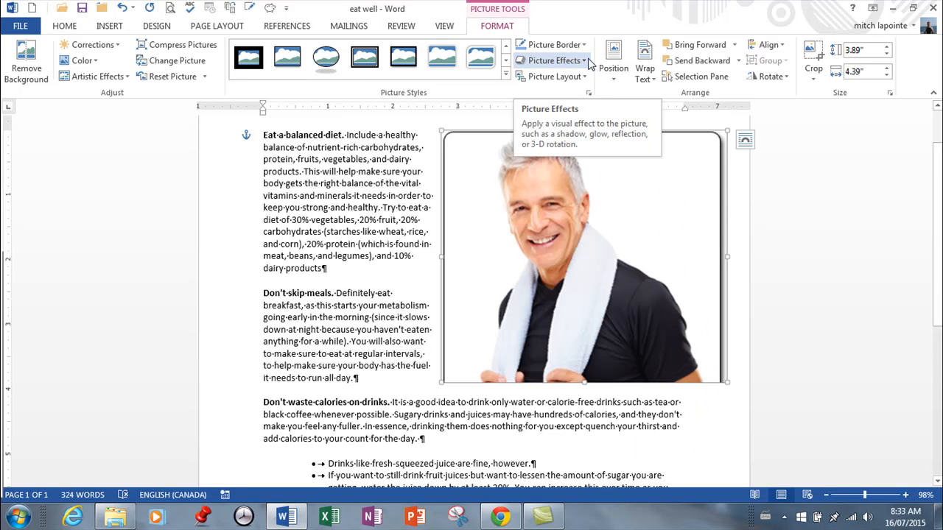
pyautogui.click(590, 64)
pyautogui.moveTo(553, 117)
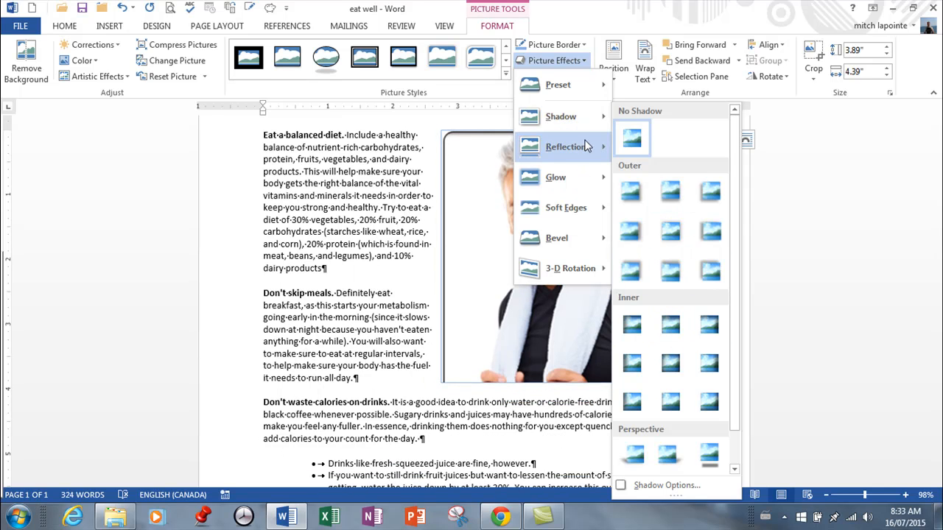
pyautogui.moveTo(578, 148)
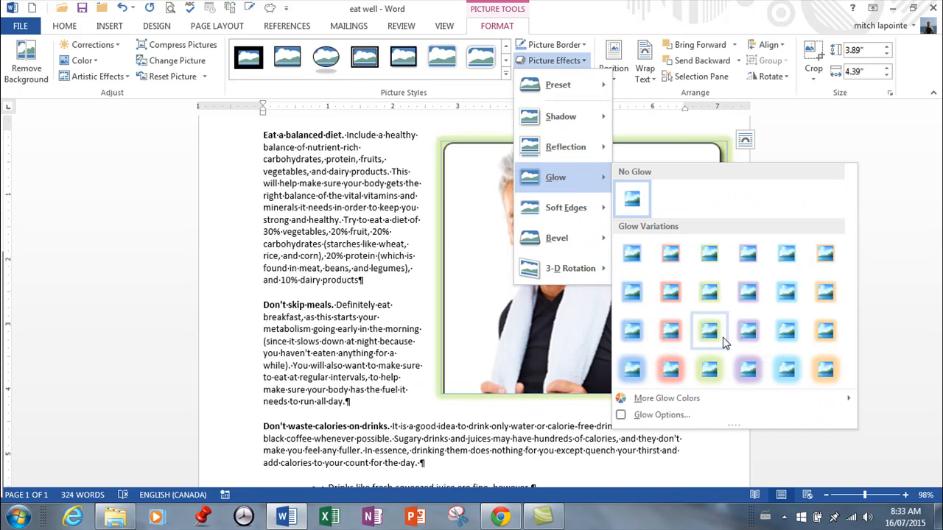
pyautogui.click(637, 118)
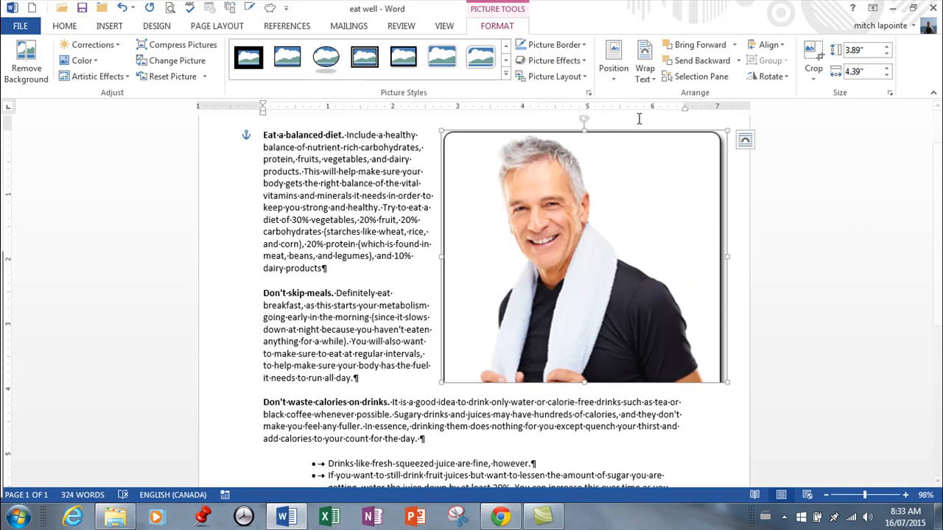
# Review the Picture Layout, Position and Wrap Text options available for the man's picture
pyautogui.click(587, 77)
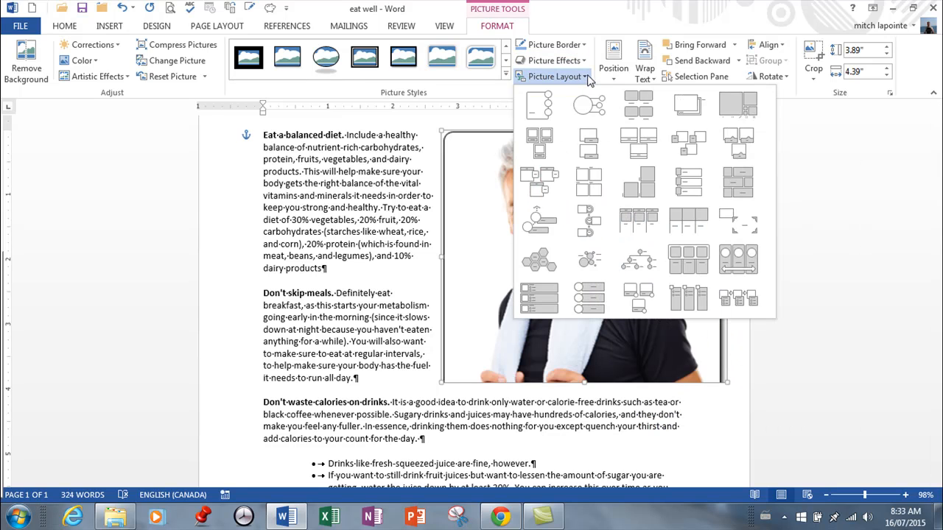
pyautogui.click(589, 79)
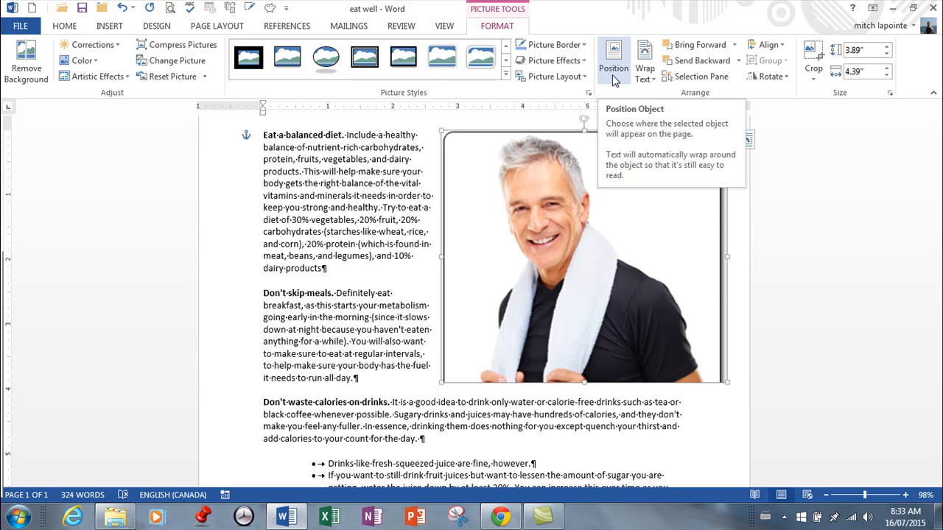
pyautogui.click(616, 83)
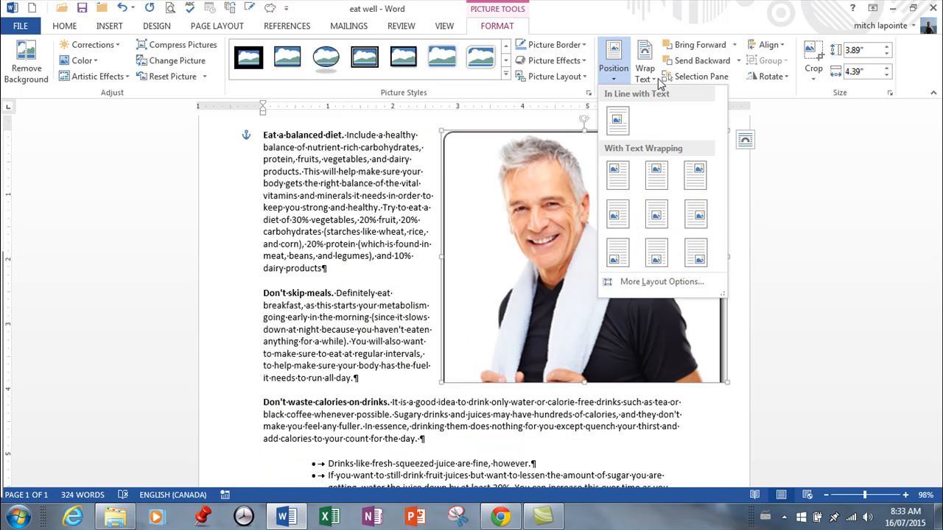
pyautogui.click(651, 81)
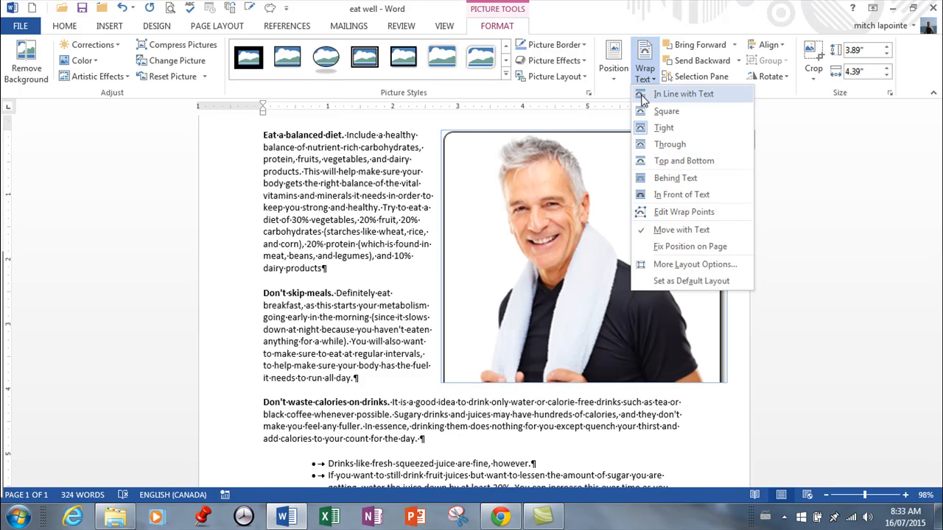
pyautogui.click(790, 180)
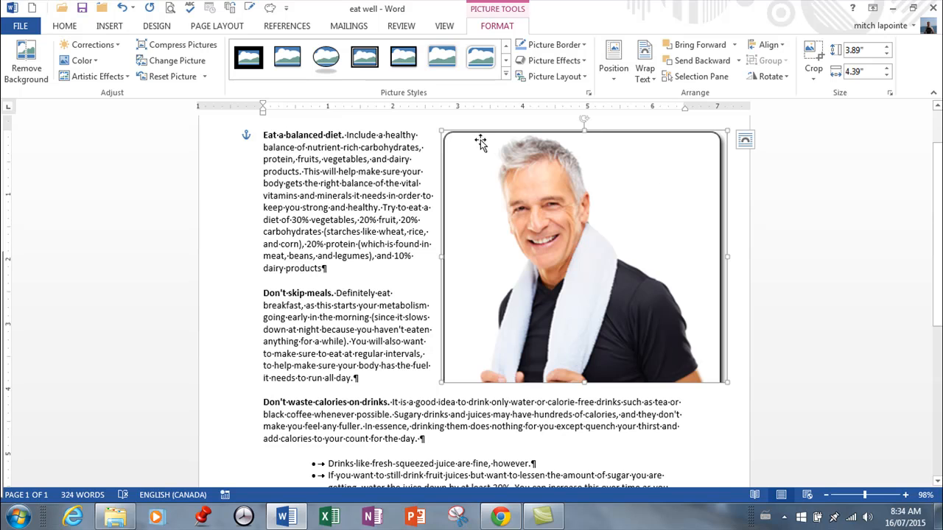
# Crop the man's picture at its right, top and left edges to about 3.81" high by 3.92" wide, and move it slightly right
pyautogui.click(814, 55)
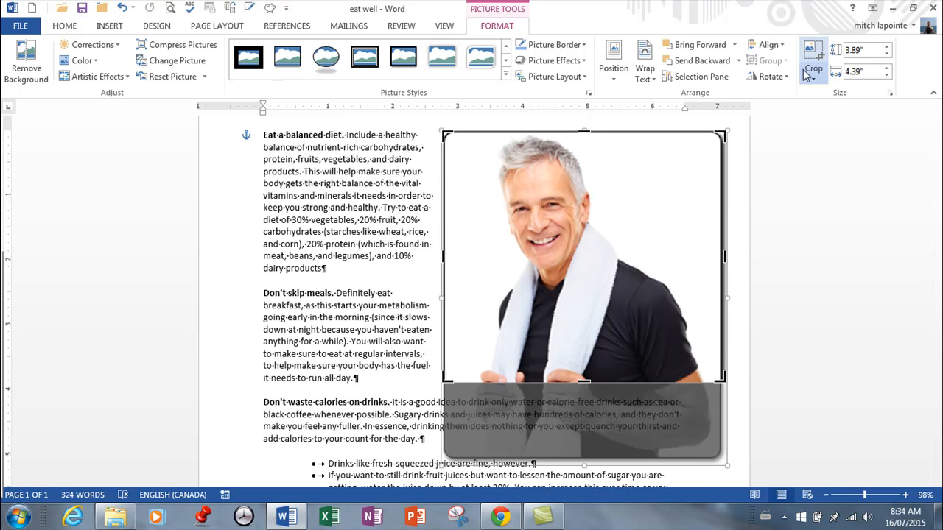
pyautogui.moveTo(723, 255); pyautogui.dragTo(708, 256)
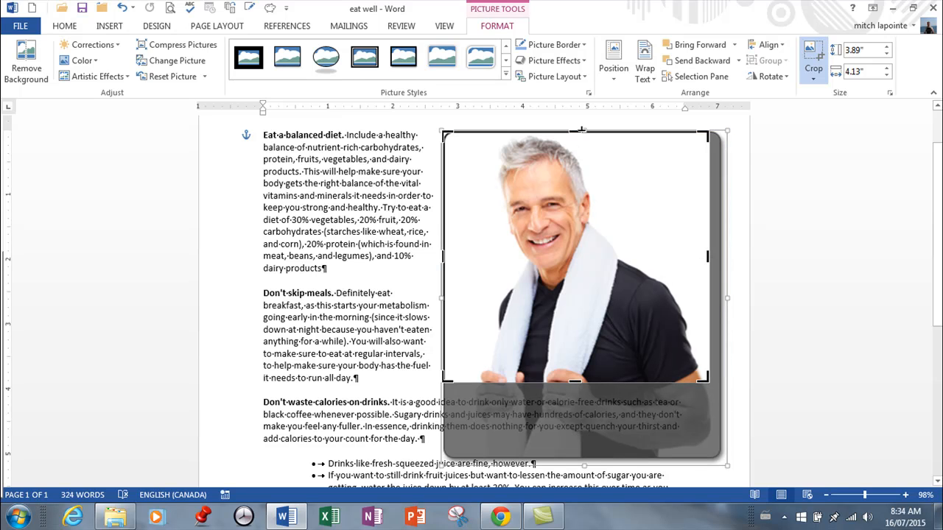
pyautogui.moveTo(574, 135); pyautogui.dragTo(566, 199)
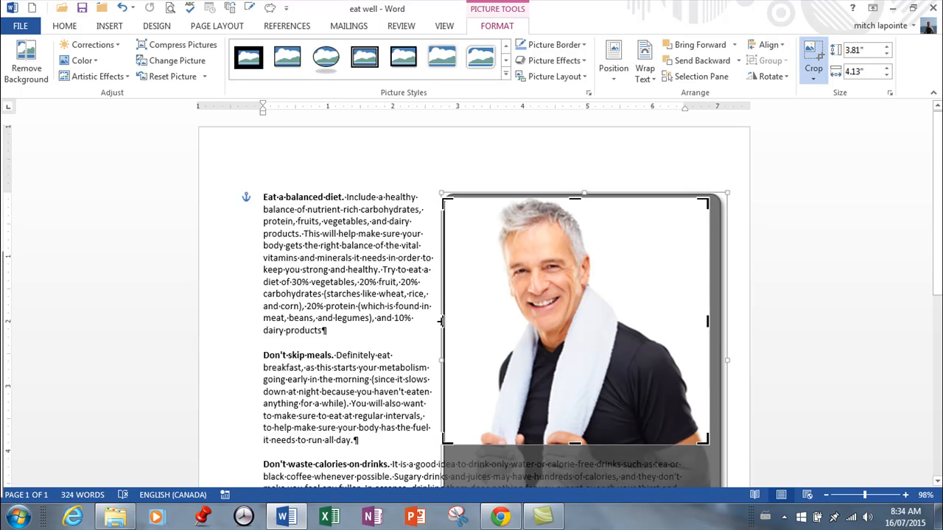
pyautogui.moveTo(447, 321); pyautogui.dragTo(454, 321)
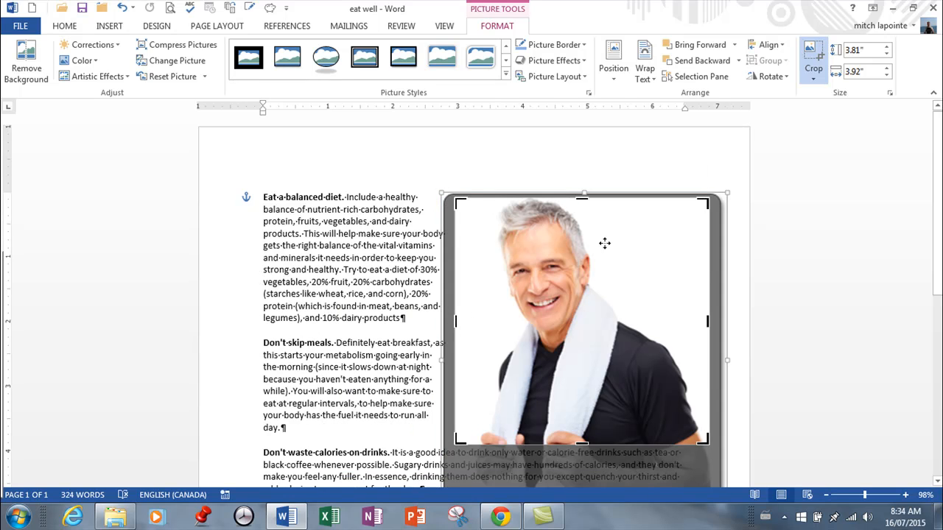
pyautogui.click(813, 60)
pyautogui.moveTo(579, 329); pyautogui.dragTo(603, 288)
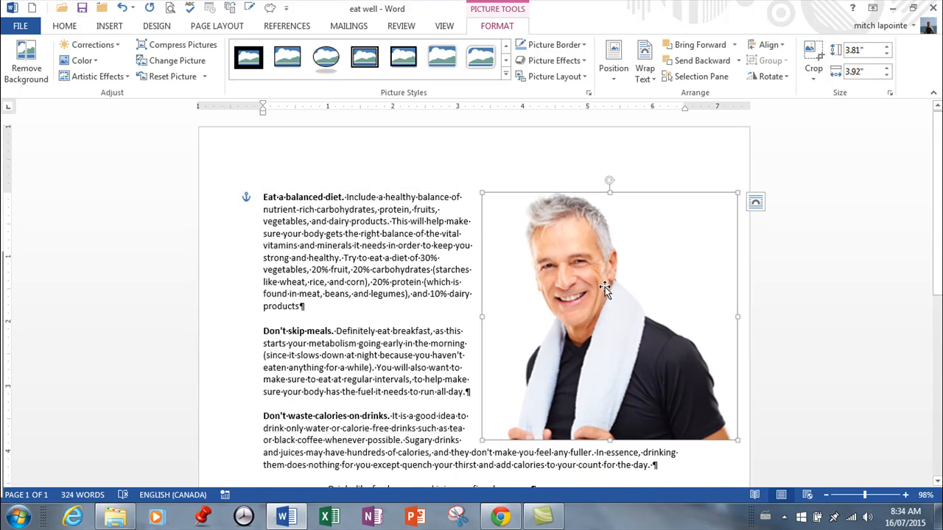
# View the Artistic Effects Options for the man's picture, and close the Format Picture settings
pyautogui.click(129, 76)
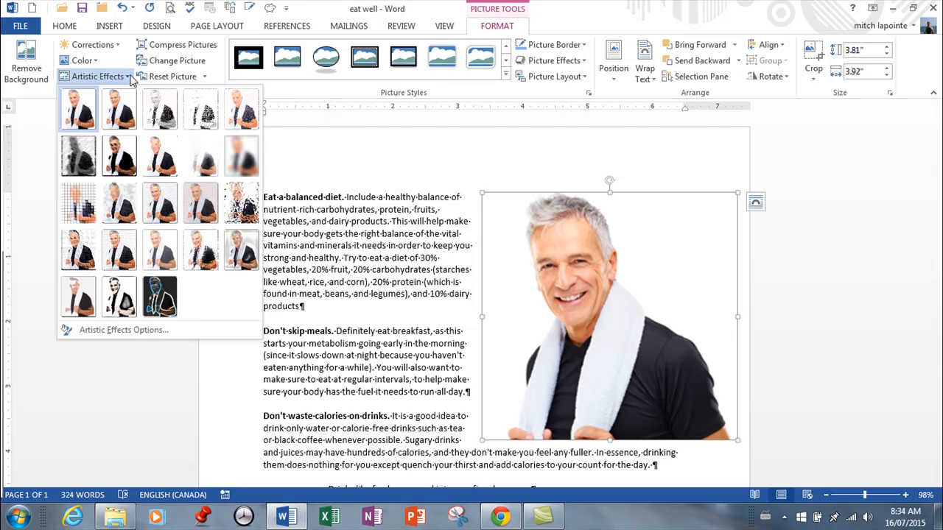
pyautogui.click(147, 326)
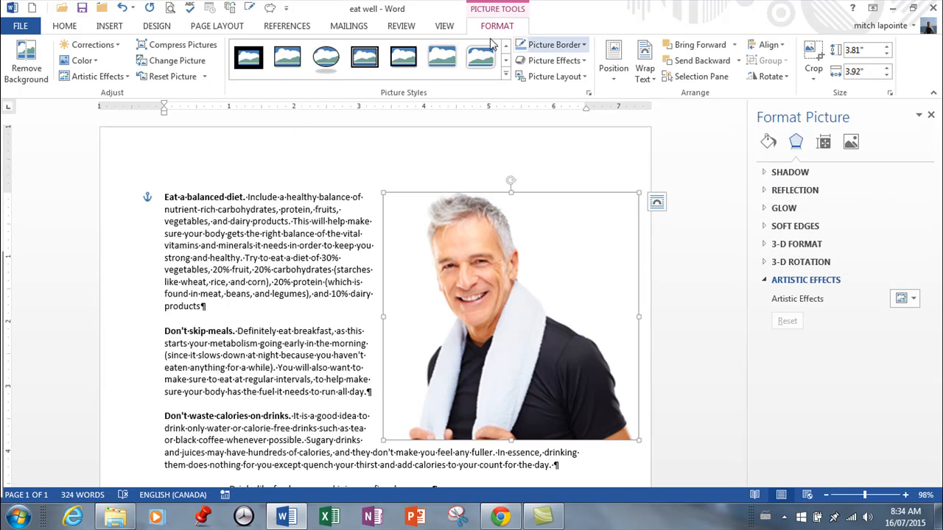
pyautogui.click(930, 118)
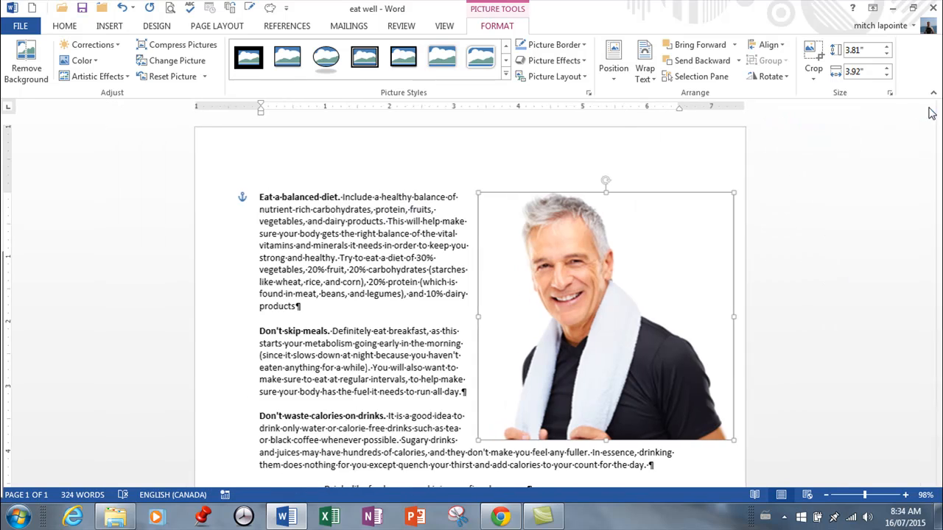